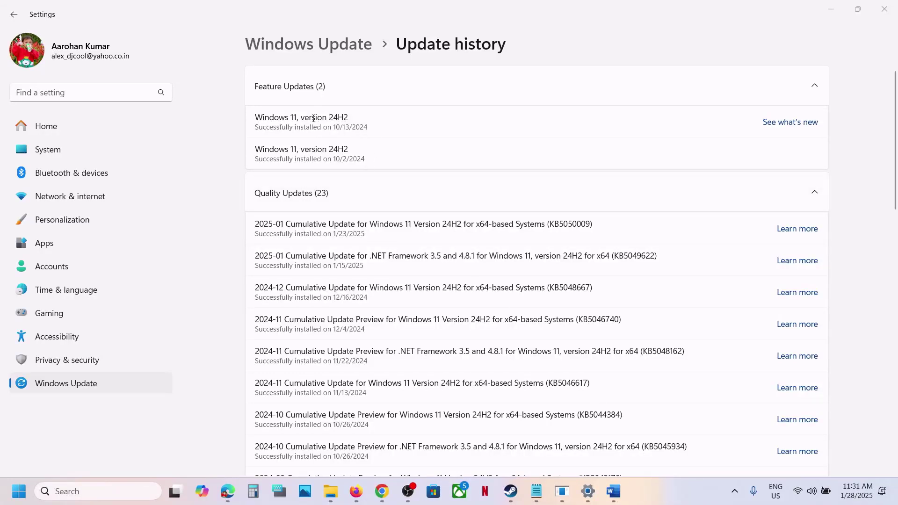
Highlight 'version 24H2' in the update history and bring up the Word document on error 0x8007001f
drag(305, 119, 355, 119)
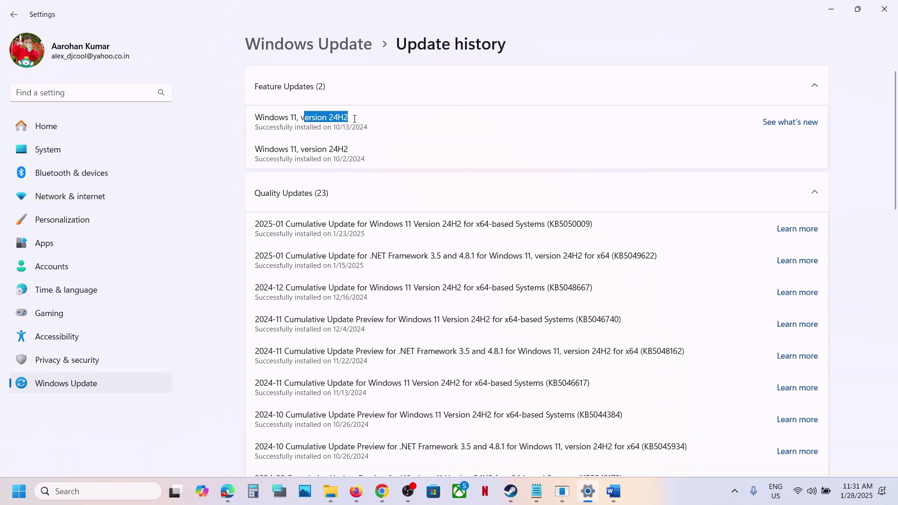
click(614, 492)
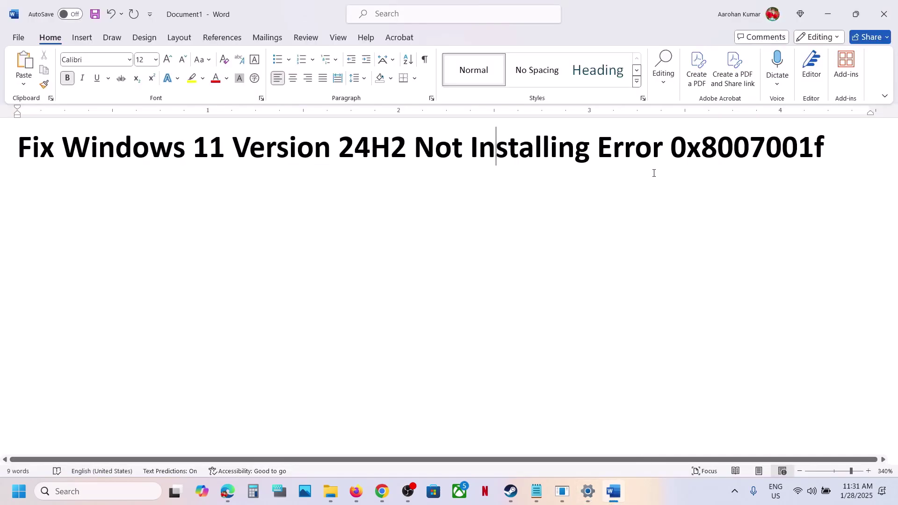
Highlight error code 0x8007001f in Word, glance at the update history, and return to the document
drag(686, 141, 825, 142)
click(826, 11)
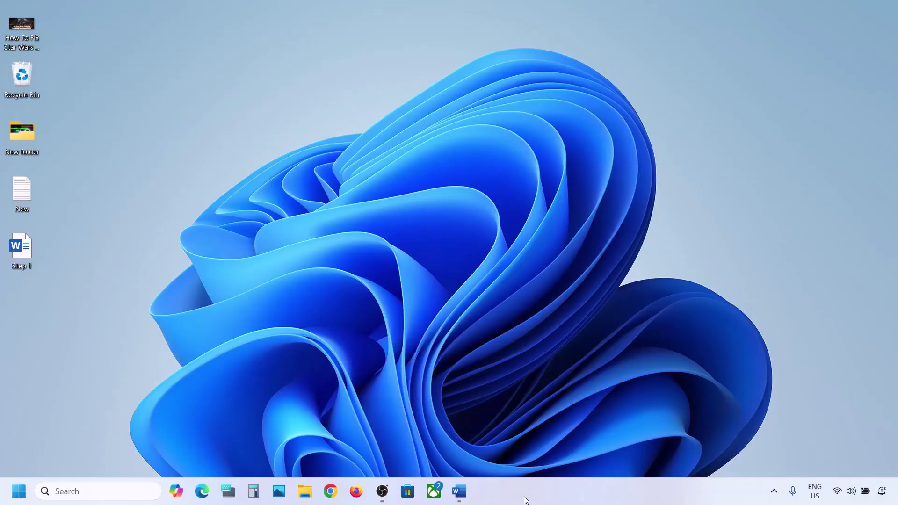
click(458, 492)
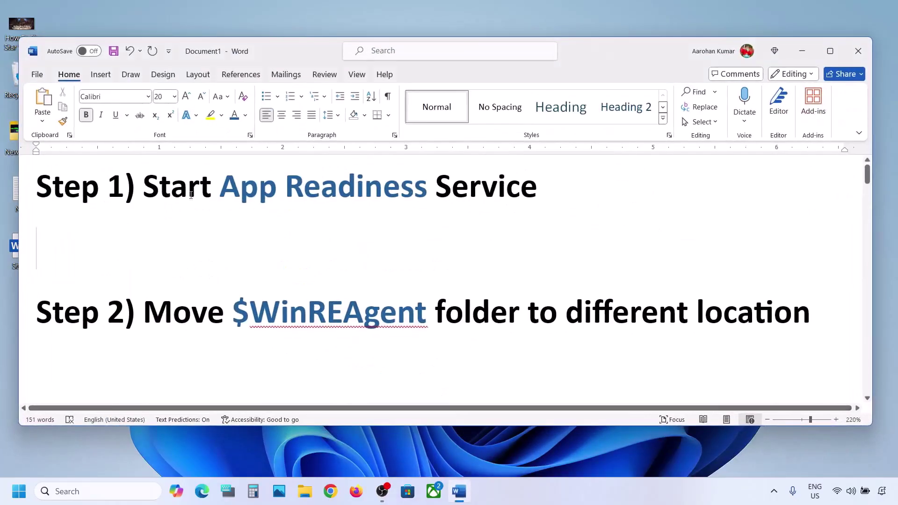
Highlight the Step 1 App Readiness instruction and search Windows for 'services'
drag(144, 187, 454, 184)
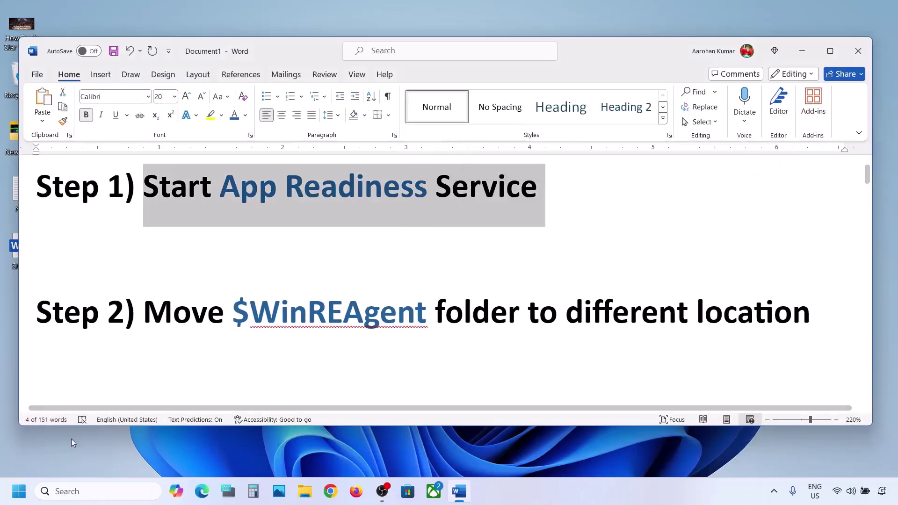
click(69, 490)
text(services)
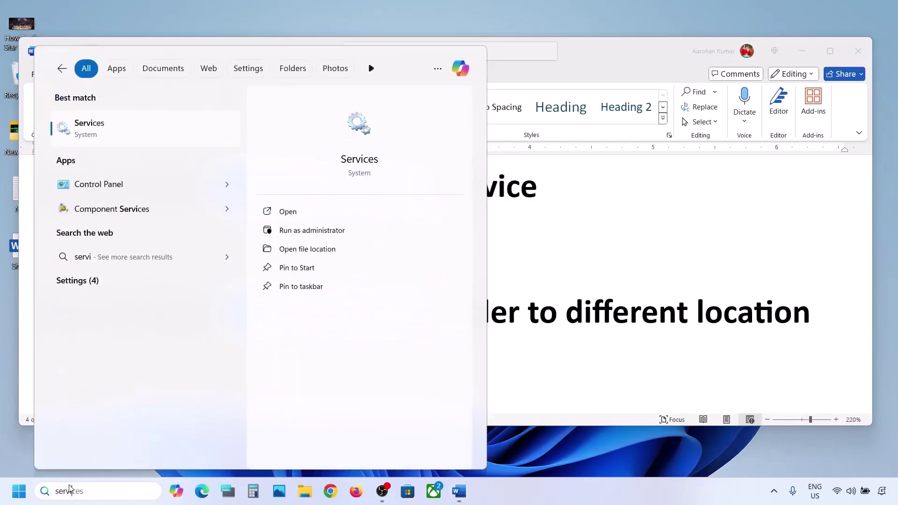
In Services, set the App Readiness service's startup type to Automatic and apply it
click(112, 136)
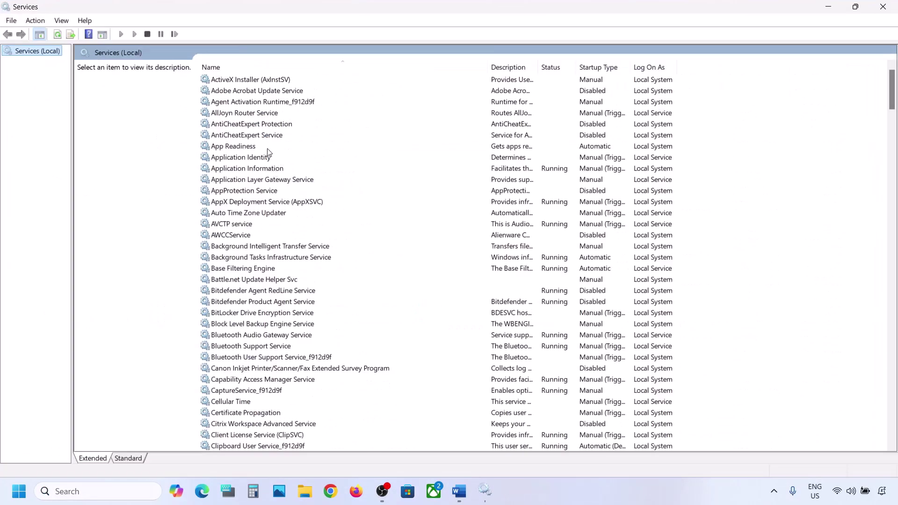
click(255, 148)
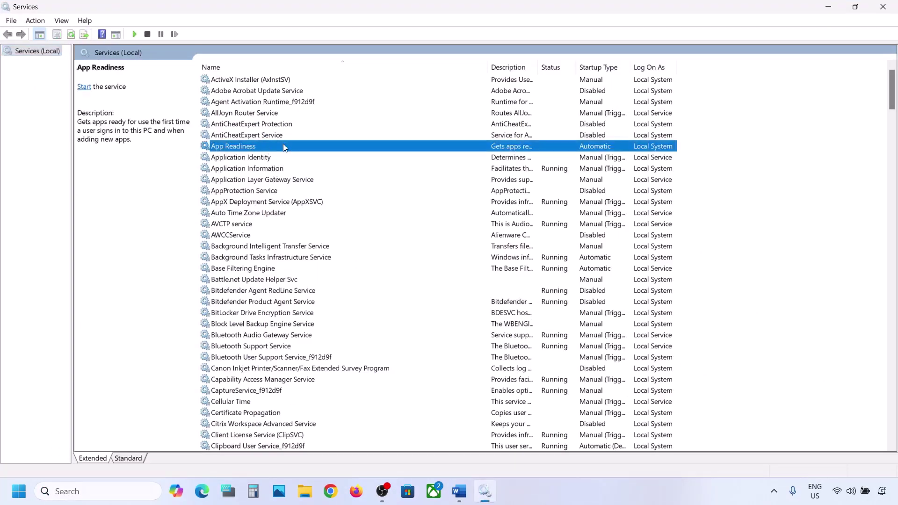
double_click(279, 149)
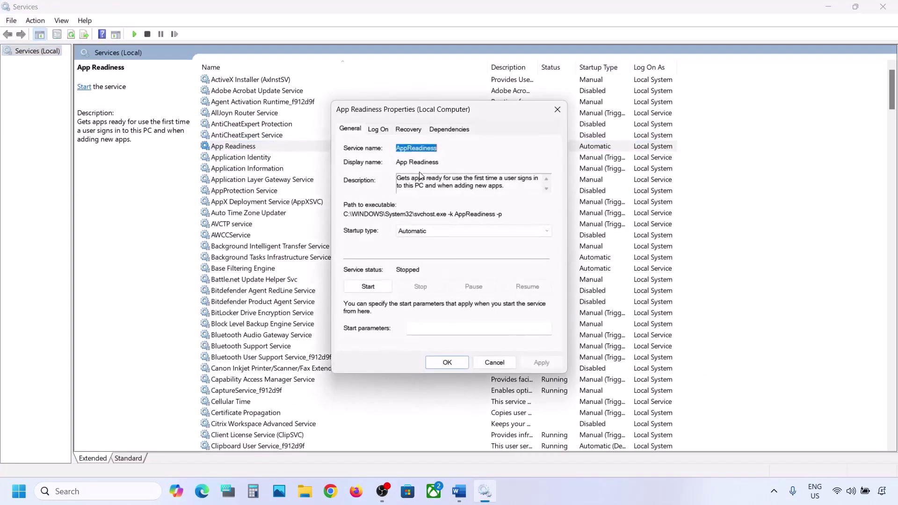
click(419, 234)
click(427, 253)
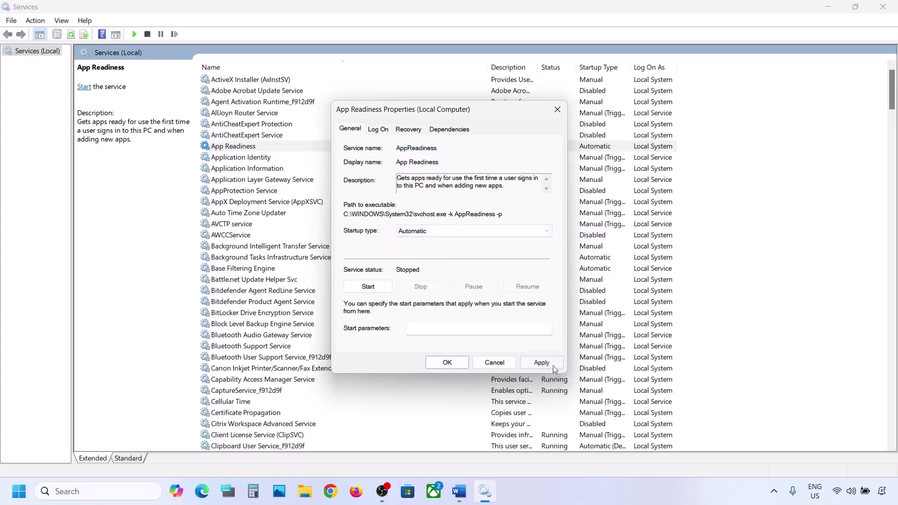
click(538, 365)
Start App Readiness, close its properties, and highlight $WinREAgent in Word's Step 2
click(375, 289)
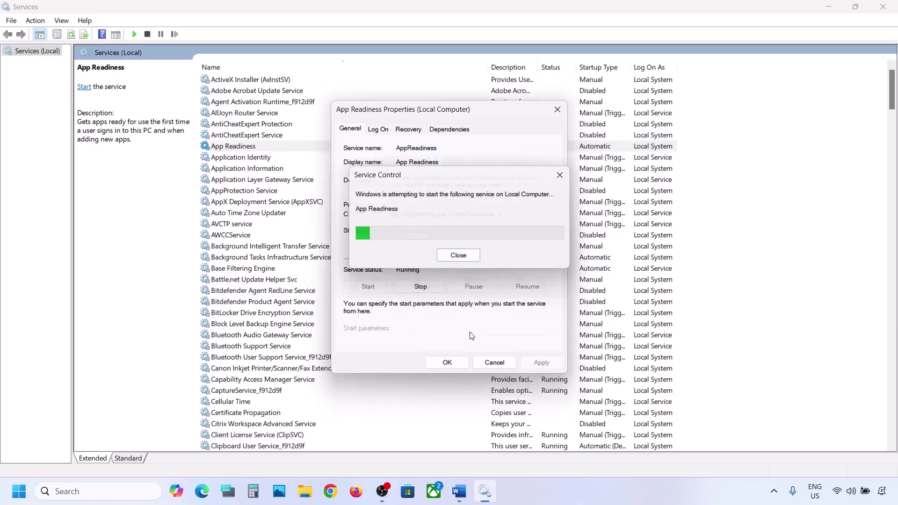
click(448, 362)
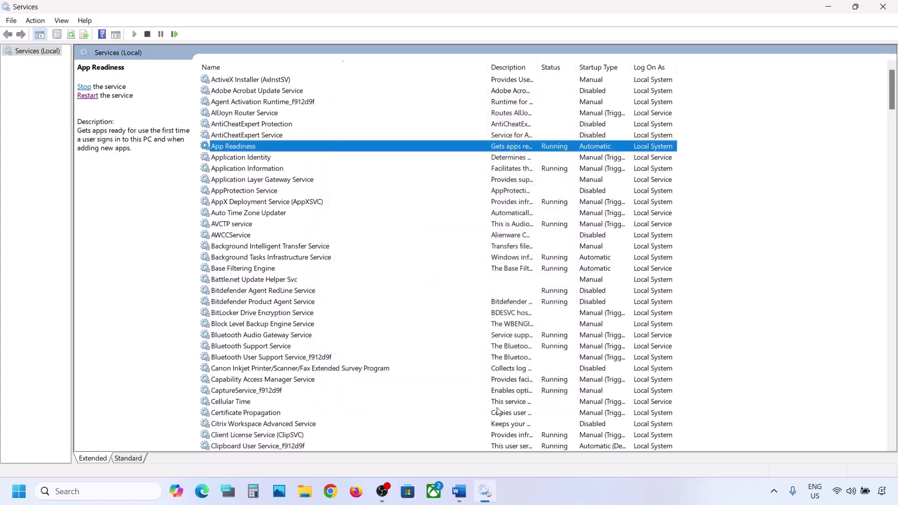
click(459, 491)
drag(233, 322, 387, 326)
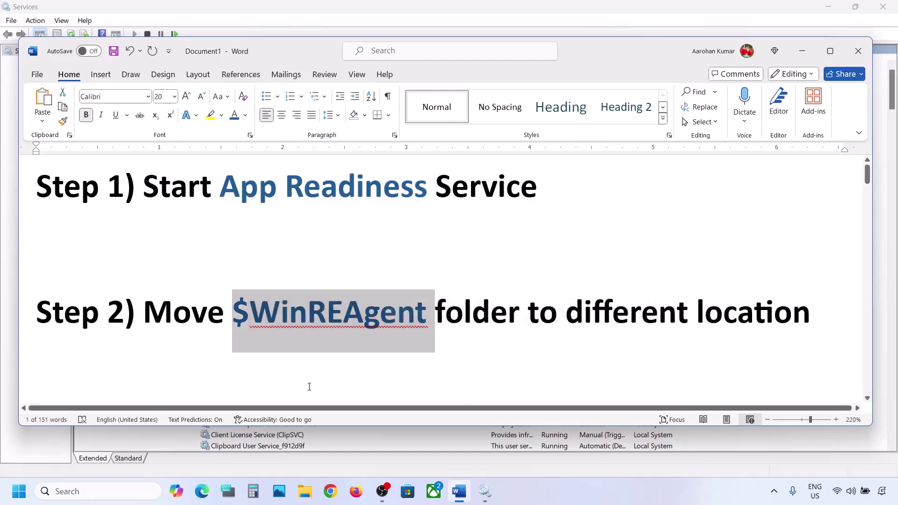
Open OS (C:) in File Explorer with hidden items shown to reveal $WinREAgent
click(306, 496)
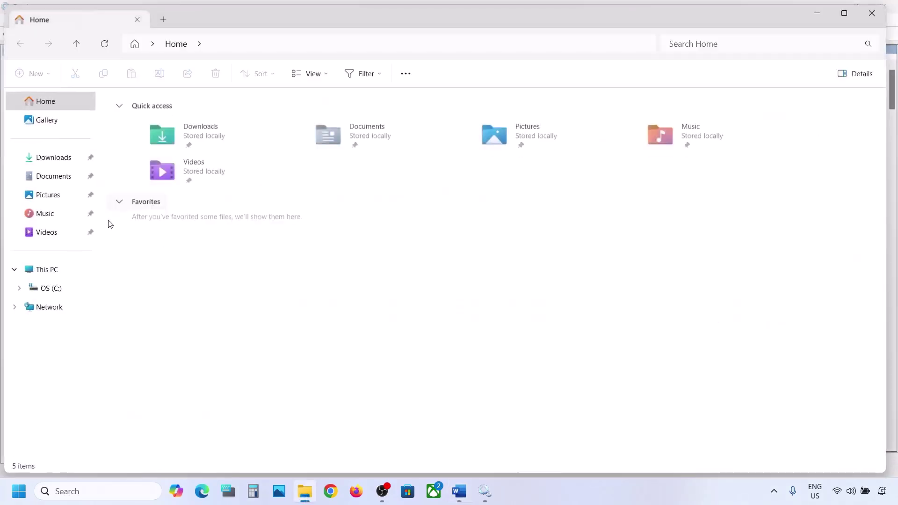
click(54, 272)
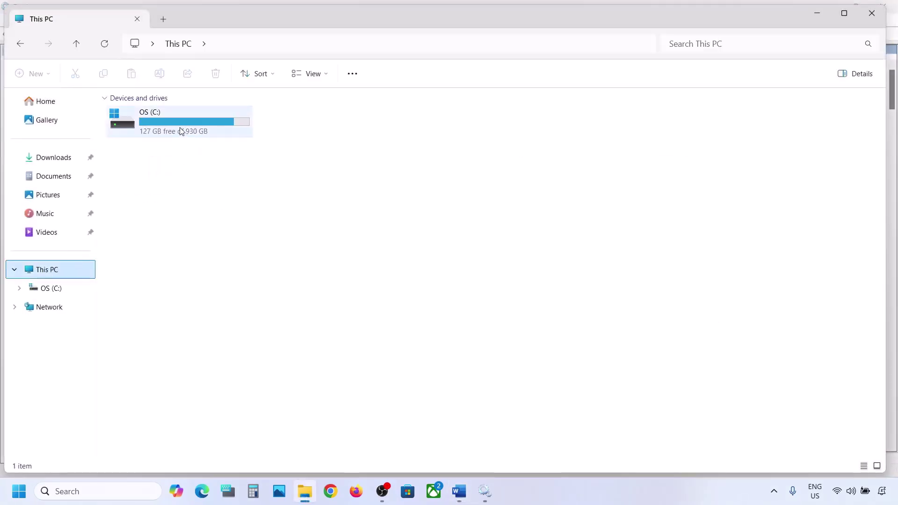
double_click(183, 130)
click(153, 169)
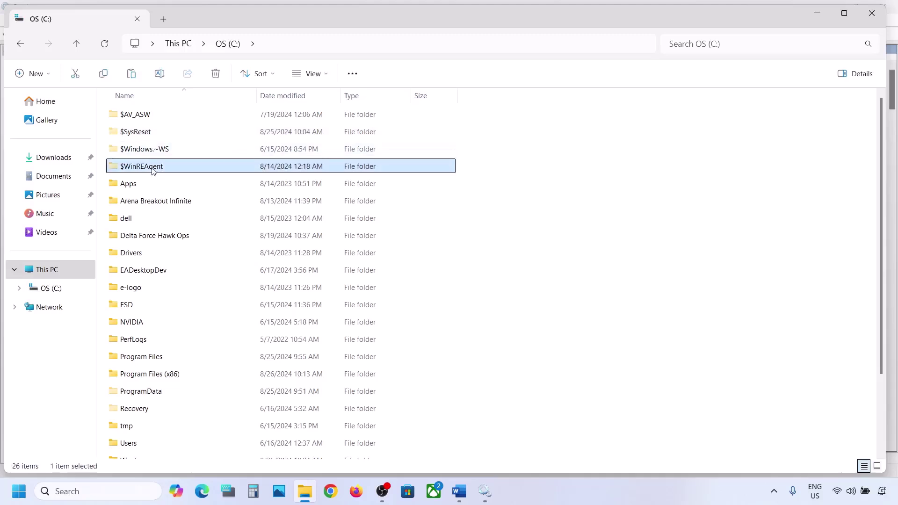
mouse_move(161, 171)
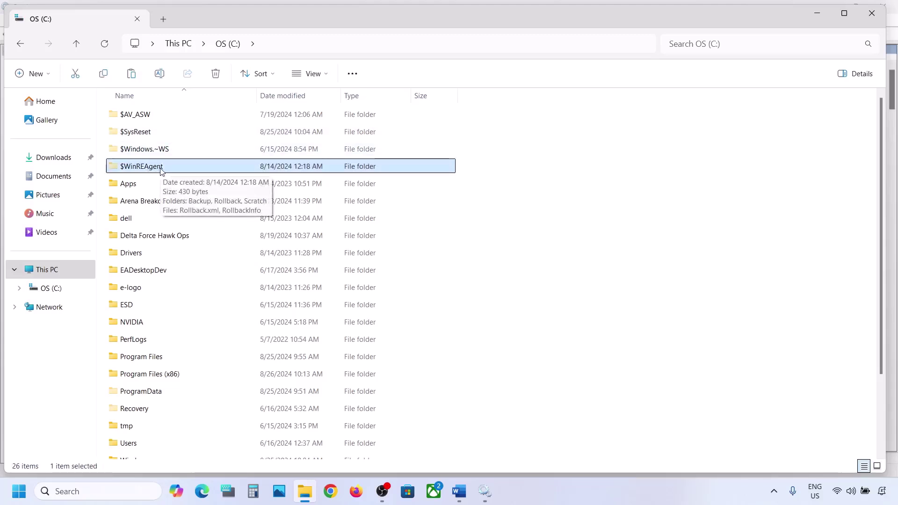
click(323, 74)
mouse_move(330, 295)
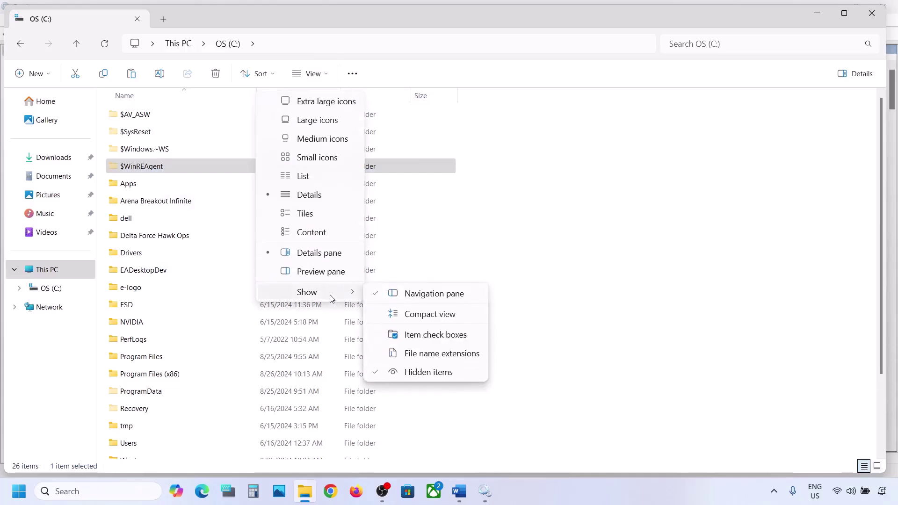
click(147, 169)
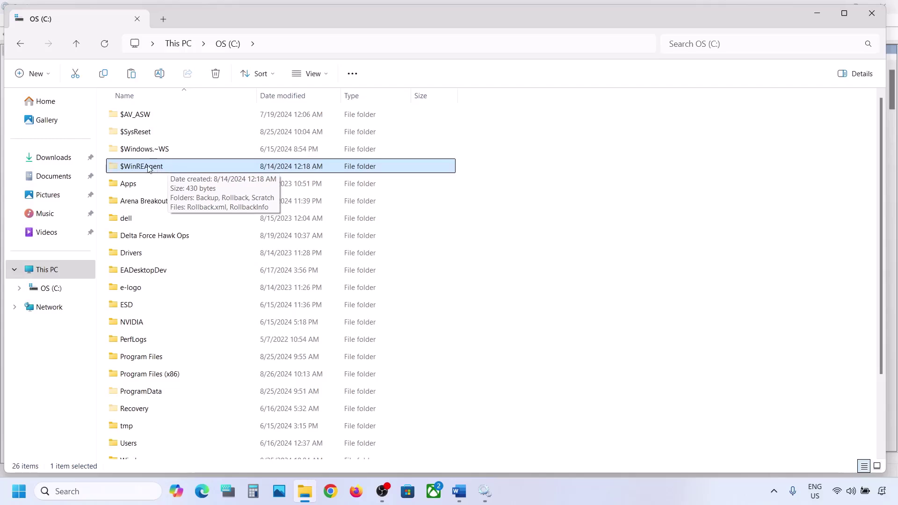
Copy the $WinREAgent folder and show the desktop
right_click(149, 168)
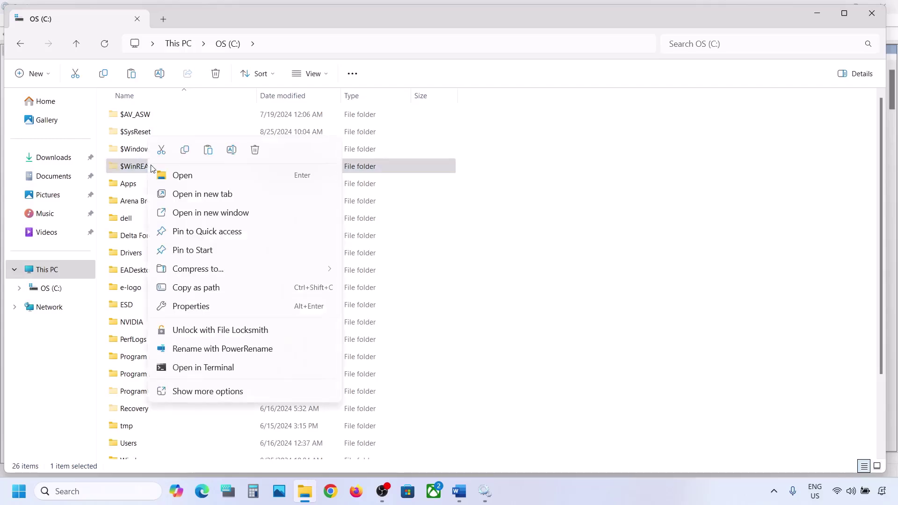
click(185, 156)
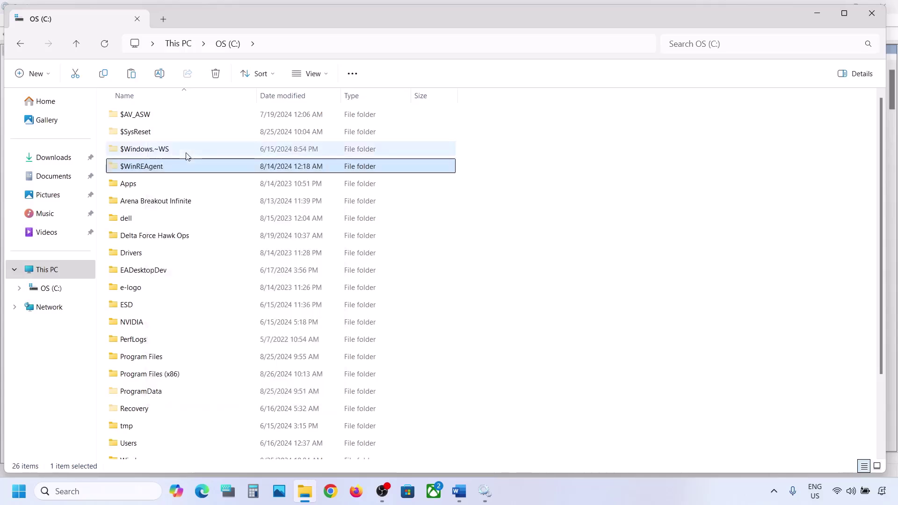
key(super+d)
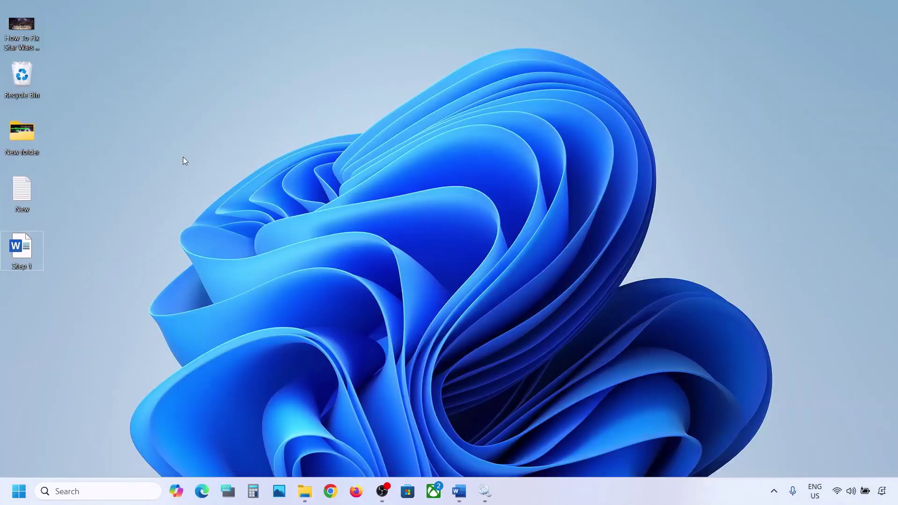
Paste a backup of $WinREAgent onto the desktop and delete the original from C:
key(ctrl+v)
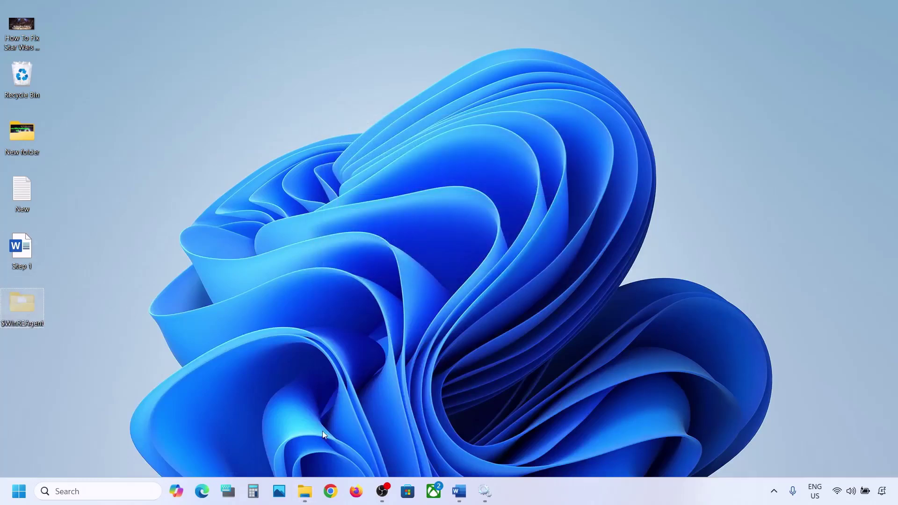
click(305, 491)
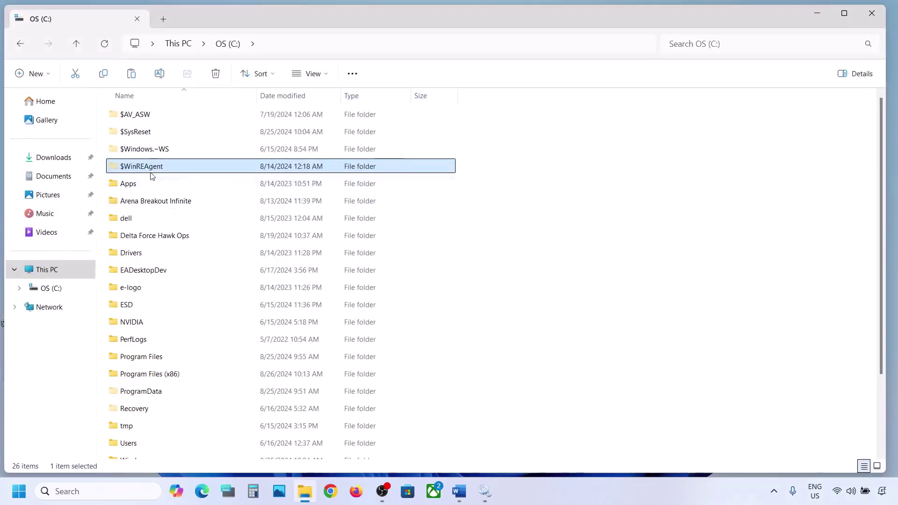
right_click(165, 167)
click(251, 151)
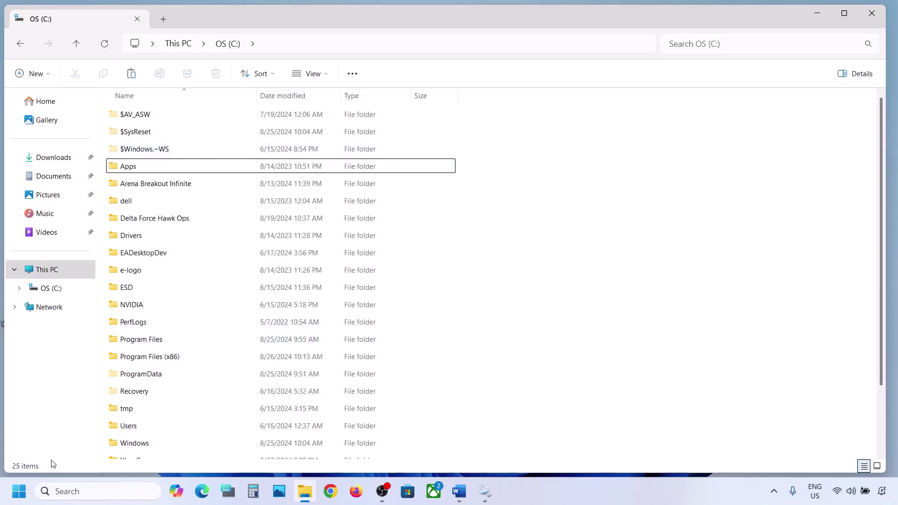
Check the Windows Update page in Settings, then minimize Settings and File Explorer
key(super+i)
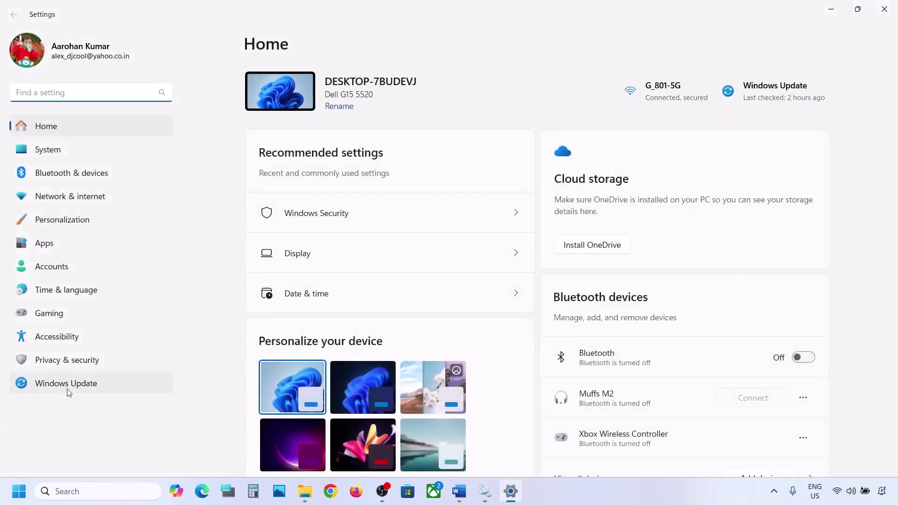
click(69, 391)
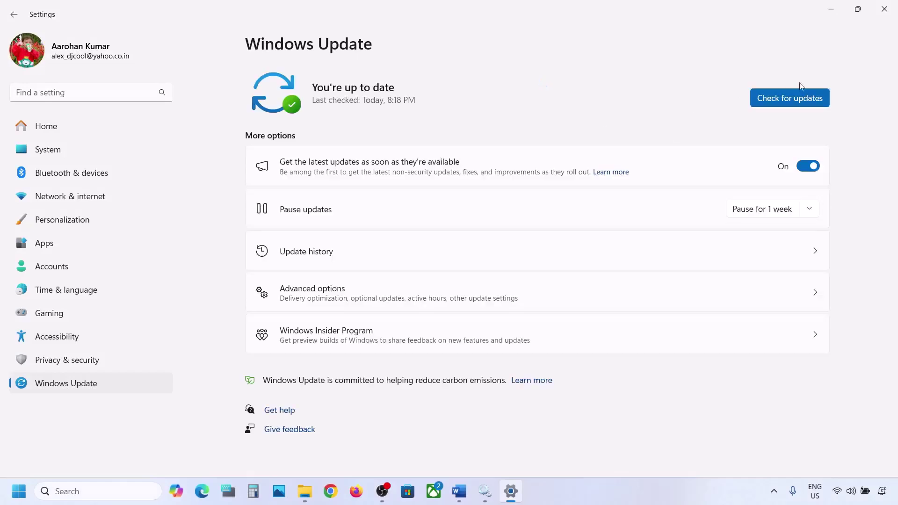
click(839, 8)
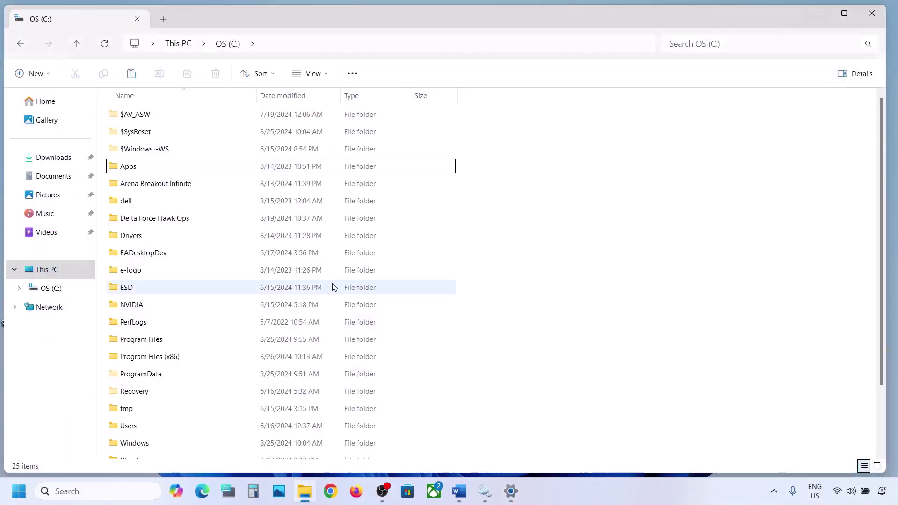
click(817, 15)
Open the Start menu power options and close them without restarting
key(super)
click(340, 451)
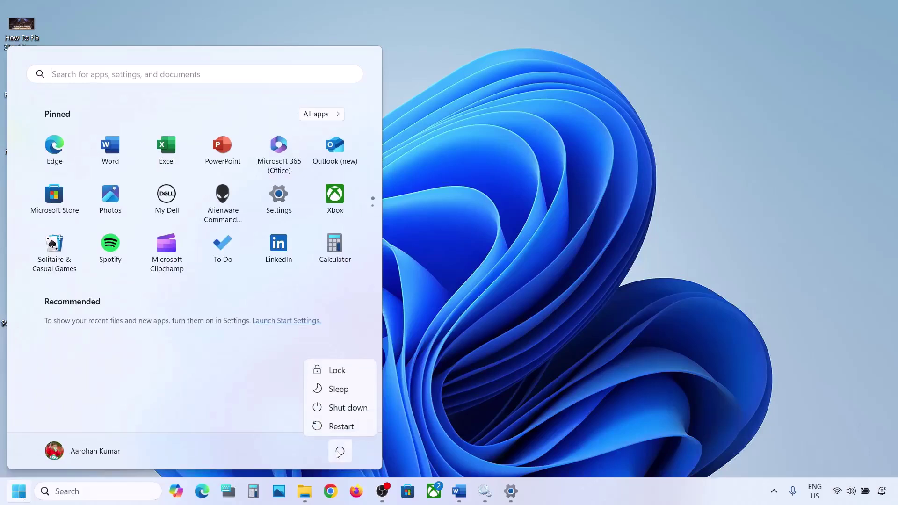
click(492, 344)
click(492, 343)
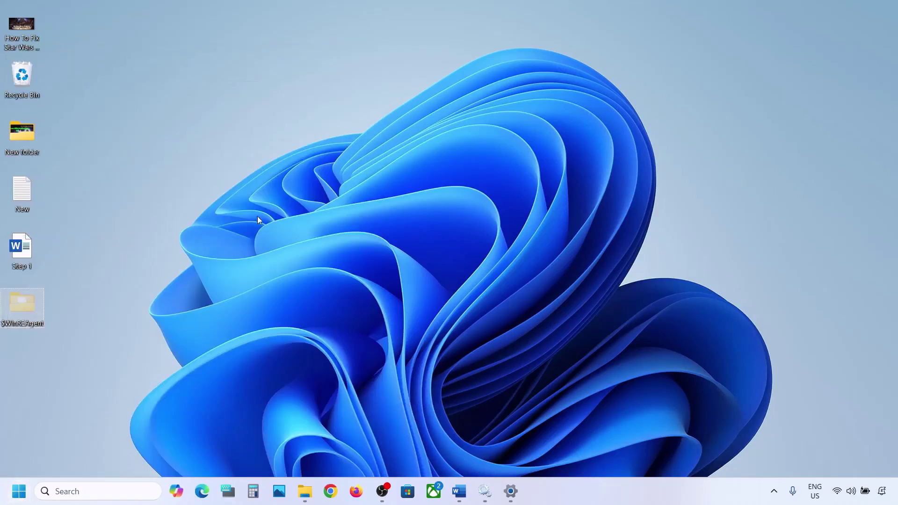
Move the $WinREAgent folder from the desktop back into the root of C:
right_click(20, 302)
click(37, 313)
click(305, 491)
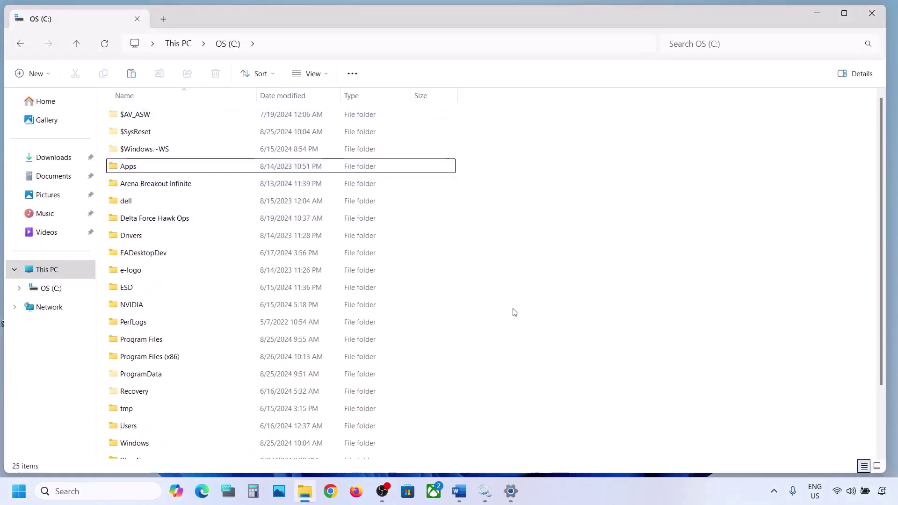
key(ctrl+v)
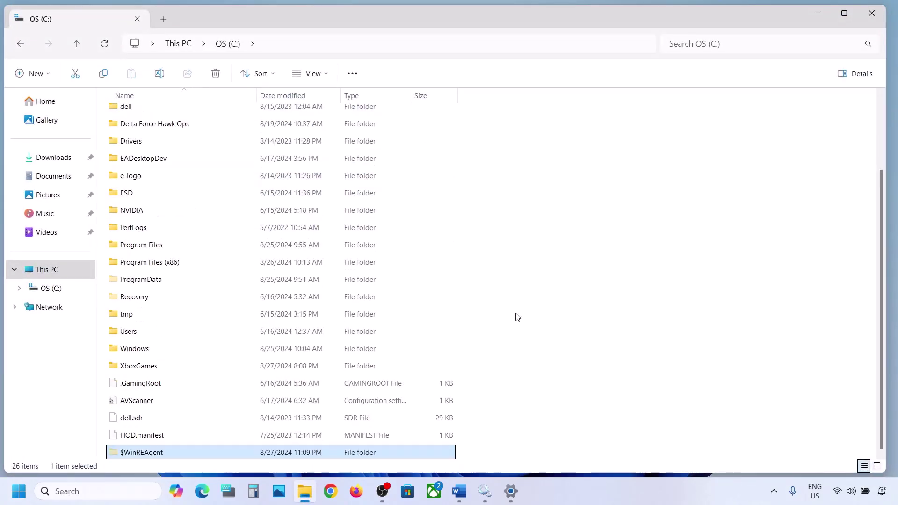
click(812, 16)
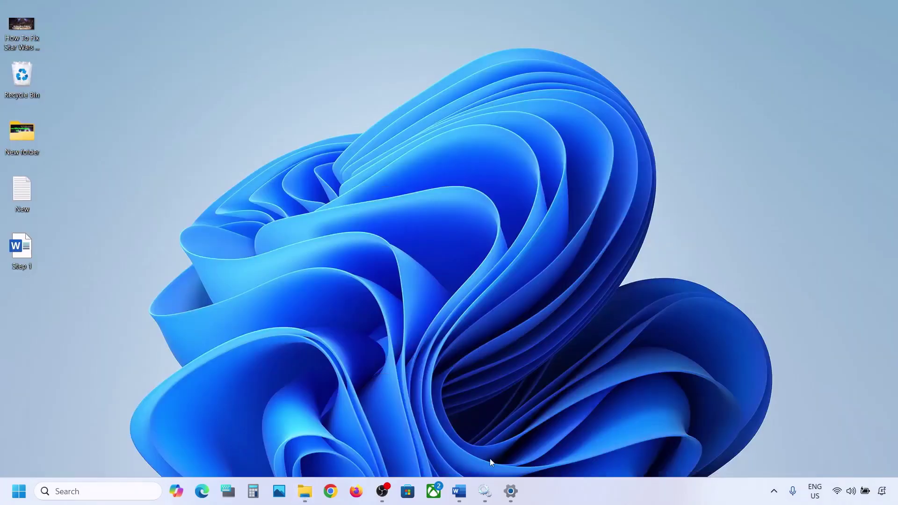
Highlight the Run Update Troubleshooter heading in Word and launch Settings from Start
click(459, 492)
scroll(286, 274, down, 3)
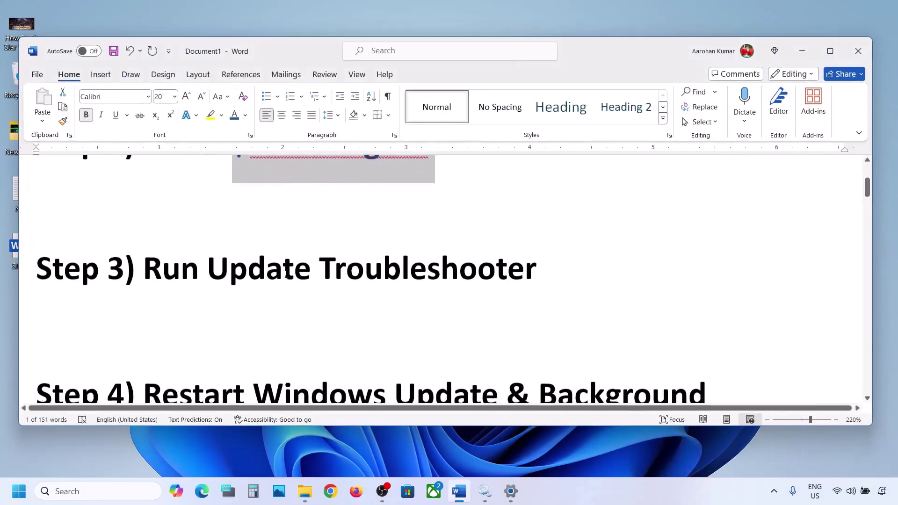
drag(165, 263, 538, 267)
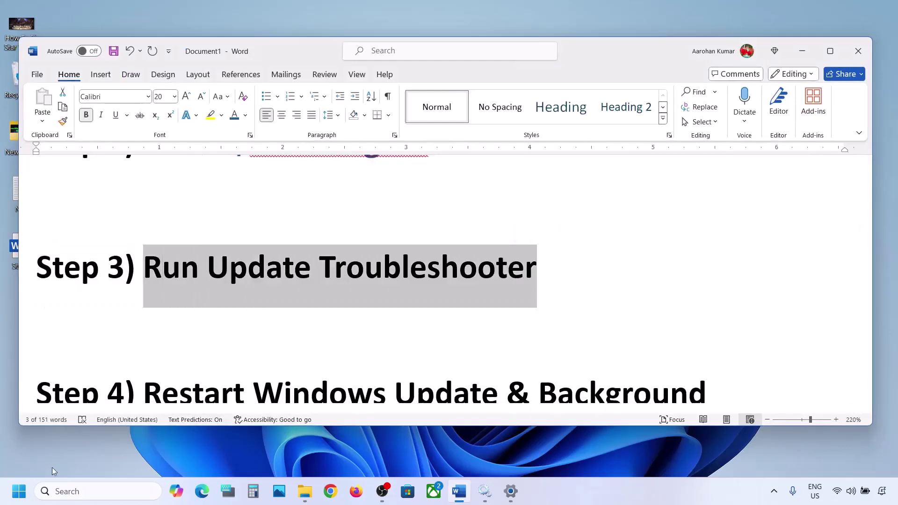
click(19, 491)
click(289, 206)
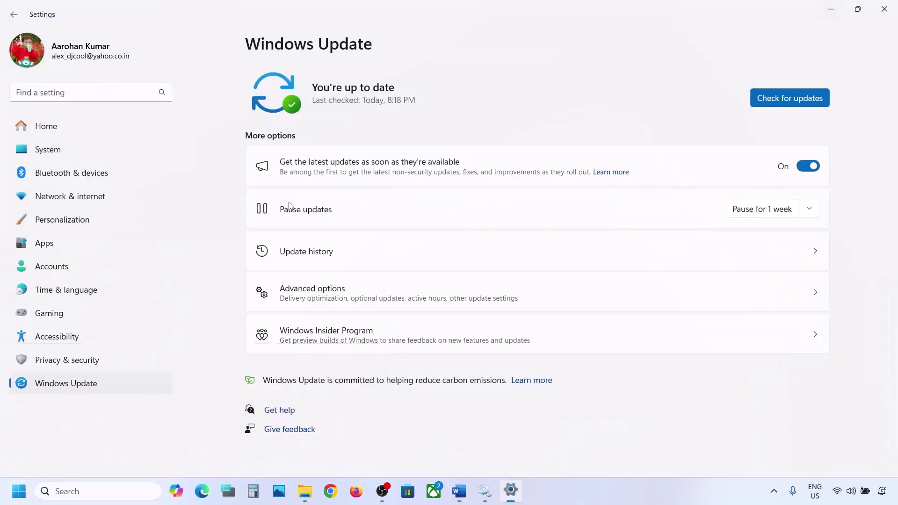
Go to System > Troubleshoot > Other troubleshooters in Settings
click(82, 150)
scroll(338, 225, down, 5)
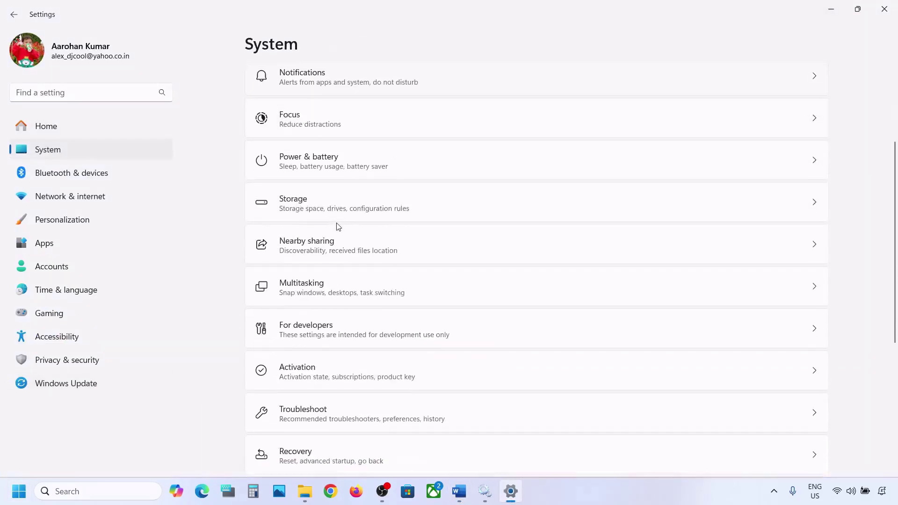
click(313, 340)
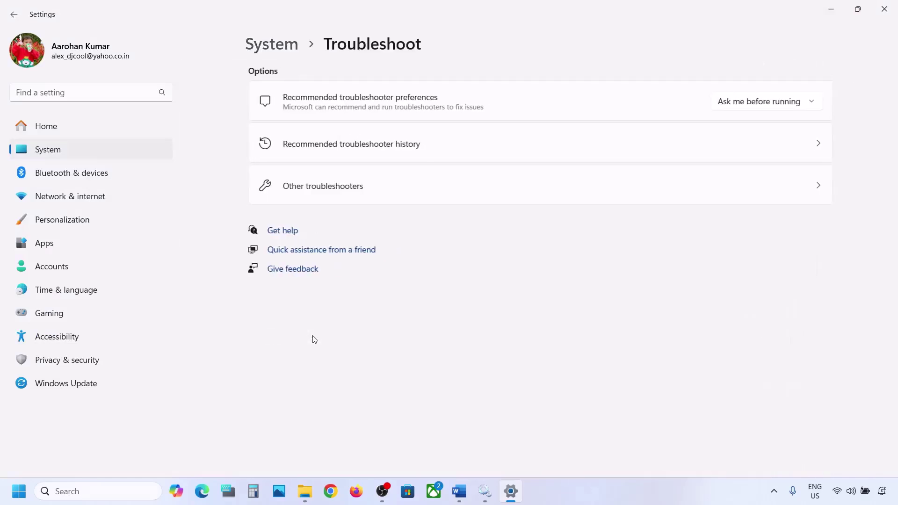
click(320, 198)
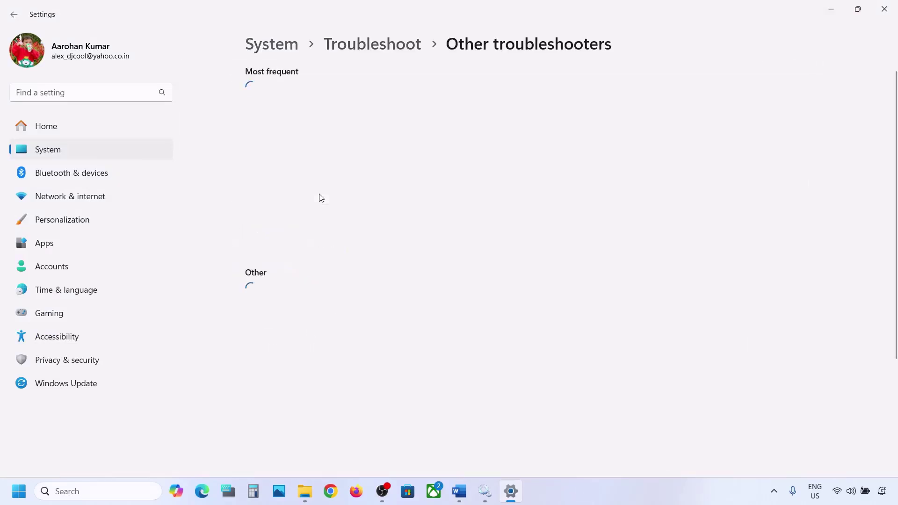
Run the Windows Update troubleshooter and return to Word at Step 4
scroll(304, 202, down, 1)
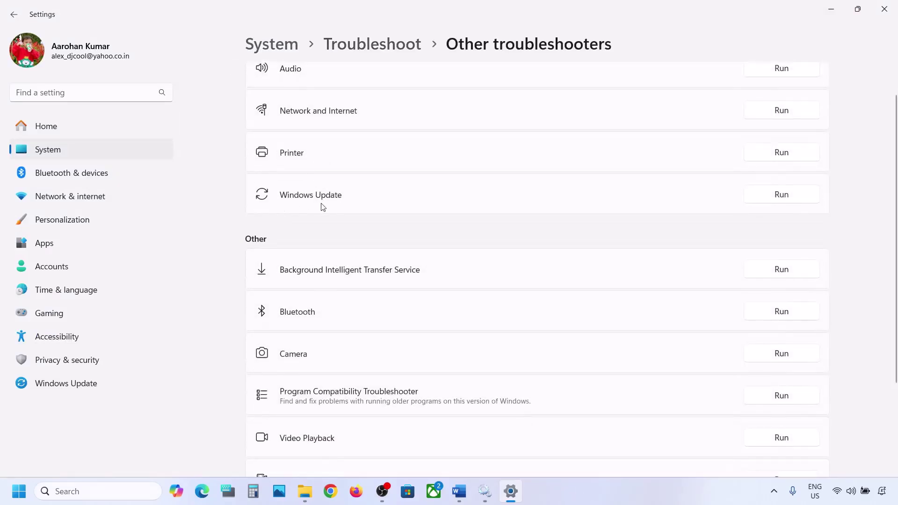
click(783, 202)
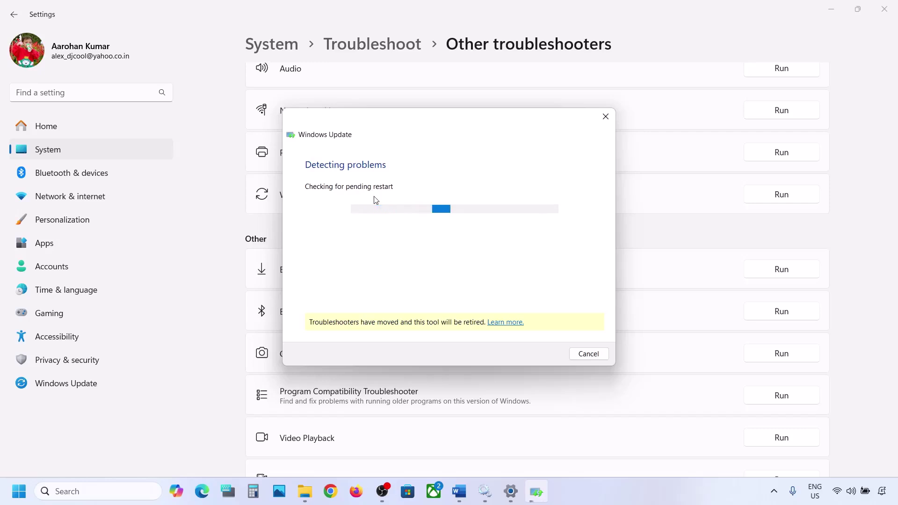
click(459, 491)
scroll(322, 302, down, 3)
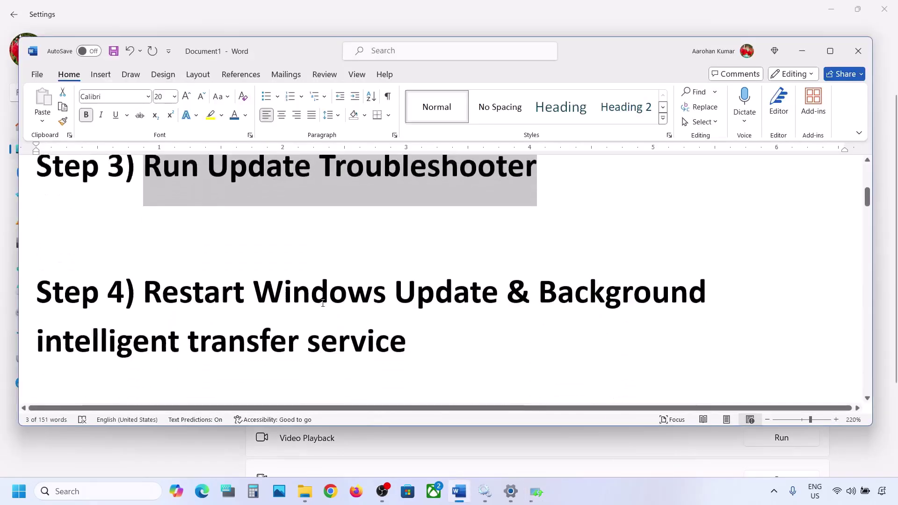
Select the Step 4 text in Word and open the Services console via Windows search
drag(144, 262, 155, 427)
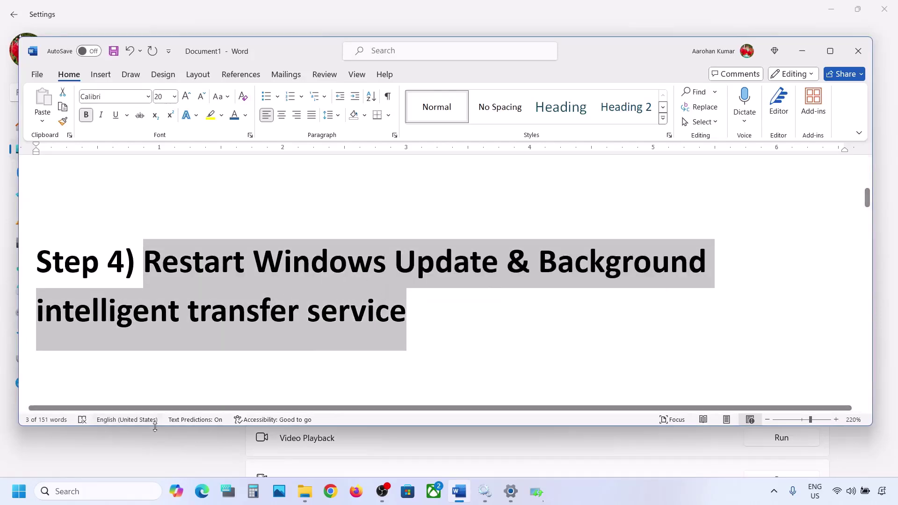
click(78, 491)
text(services)
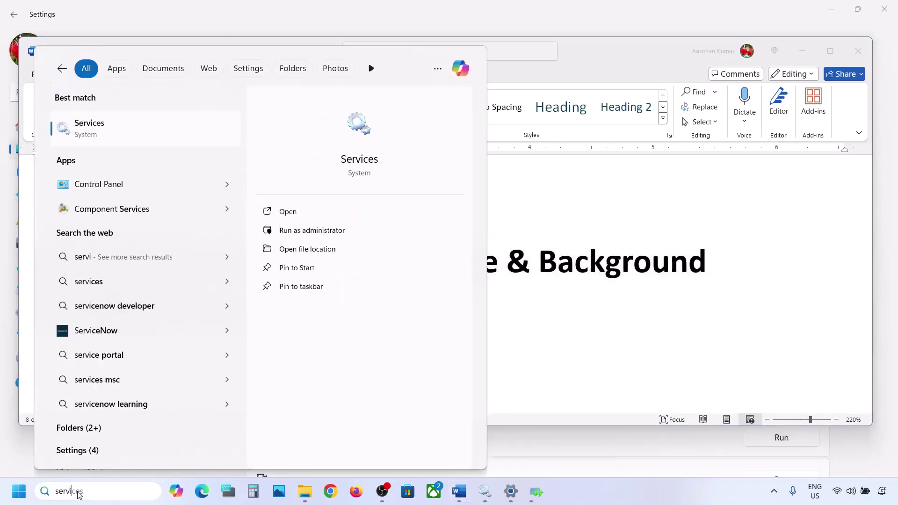
key(Return)
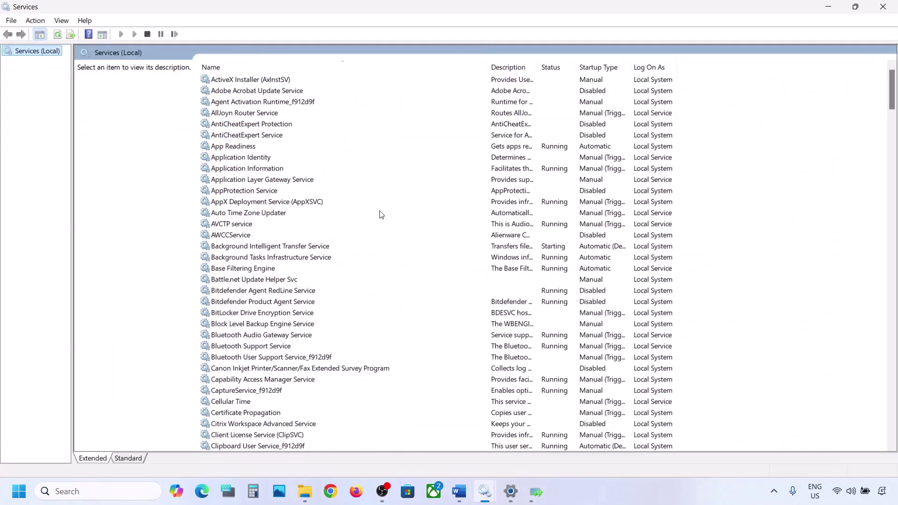
Set the Windows Update service's startup type to Automatic and apply it
click(260, 268)
key(w)
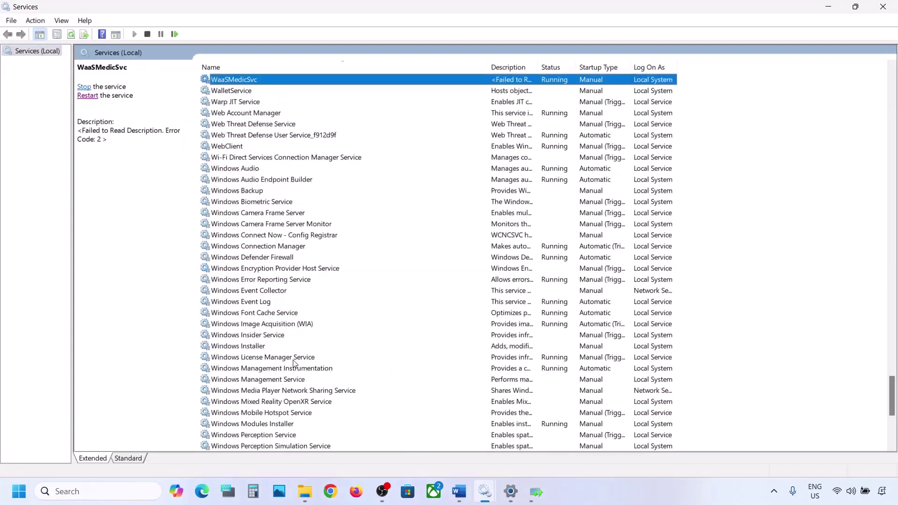
scroll(294, 364, down, 8)
click(247, 302)
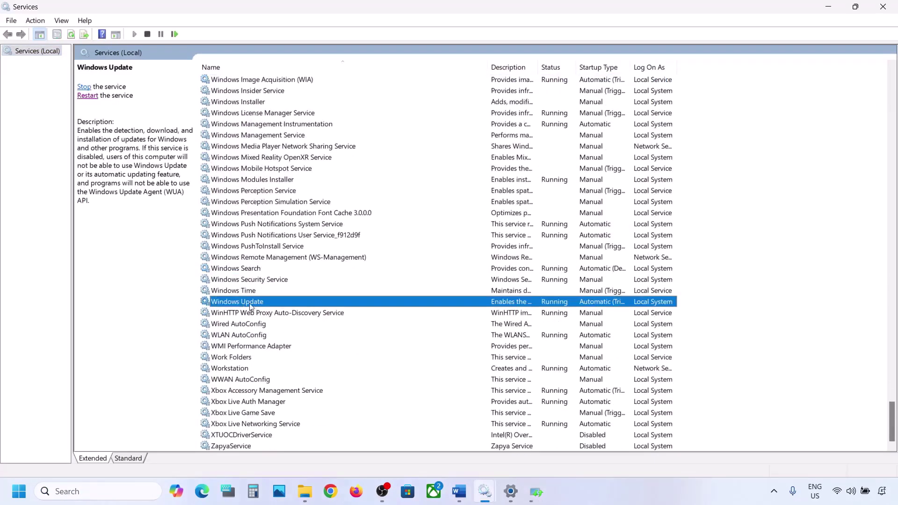
double_click(294, 304)
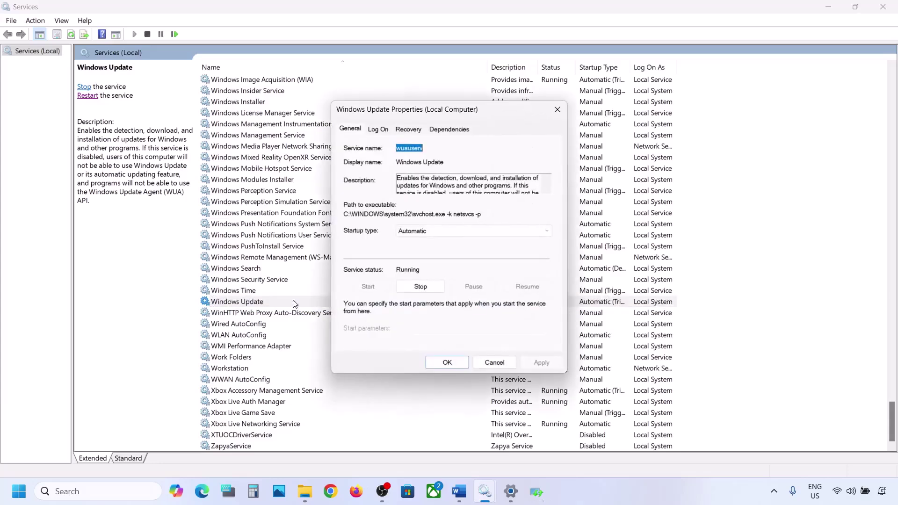
click(436, 232)
click(427, 249)
click(533, 362)
click(431, 362)
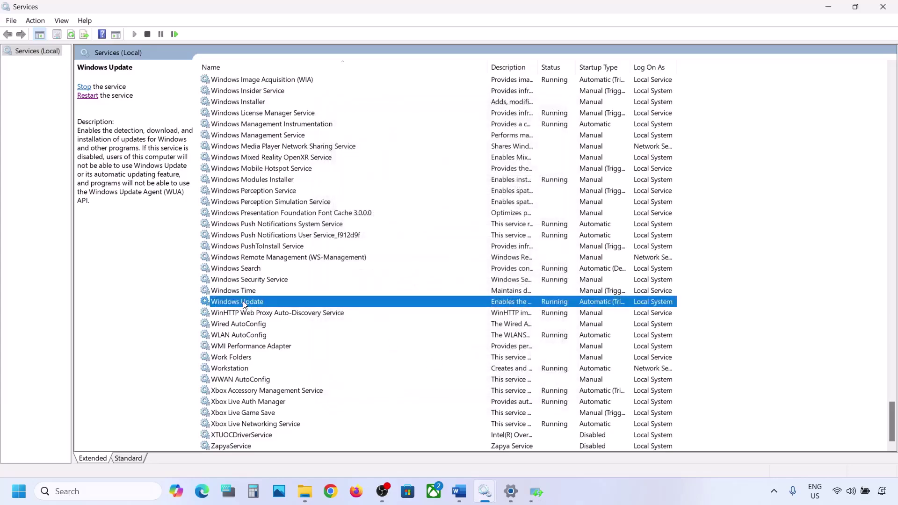
Restart the Windows Update service and locate the Background Intelligent Transfer Service
right_click(244, 304)
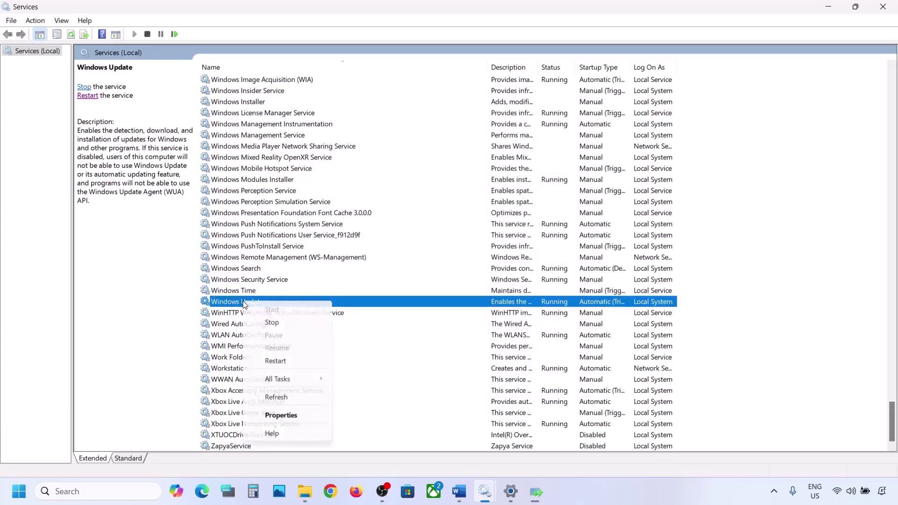
click(282, 359)
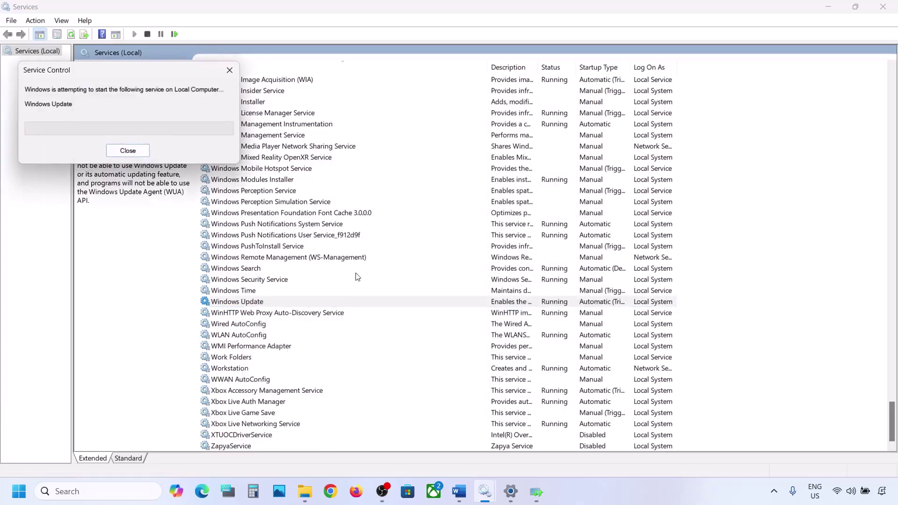
click(264, 236)
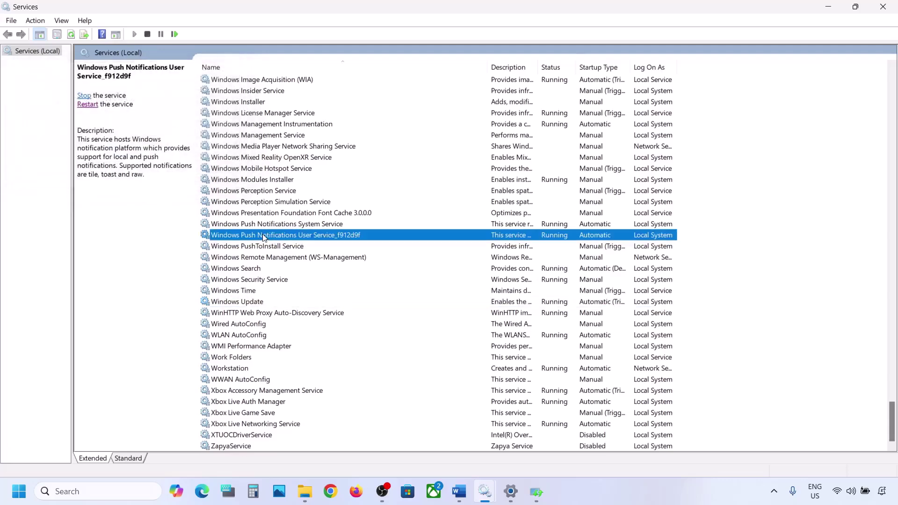
key(b)
scroll(271, 189, up, 3)
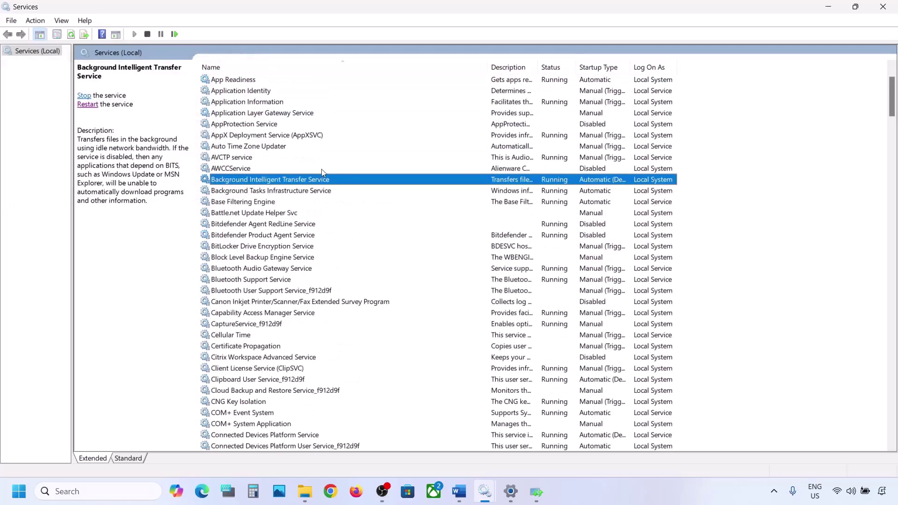
Set Background Intelligent Transfer Service startup to Automatic and restart it
double_click(295, 182)
click(413, 230)
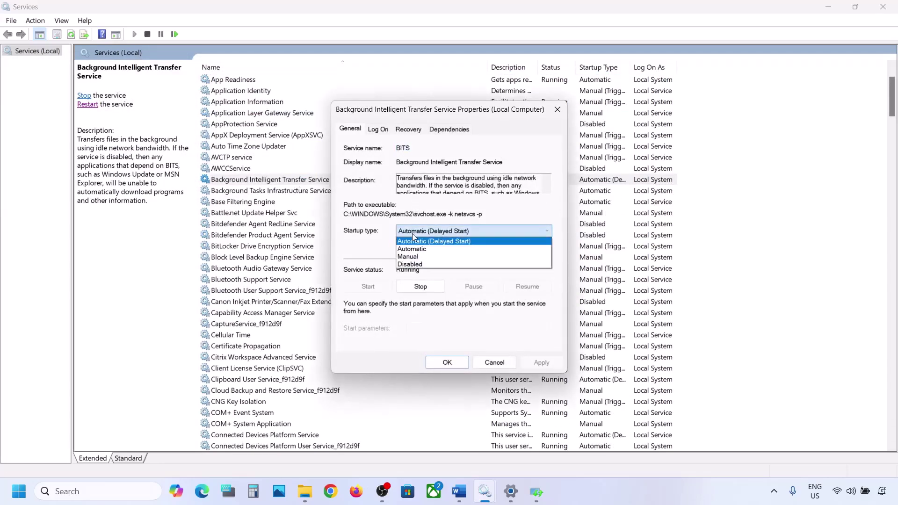
click(420, 249)
click(533, 364)
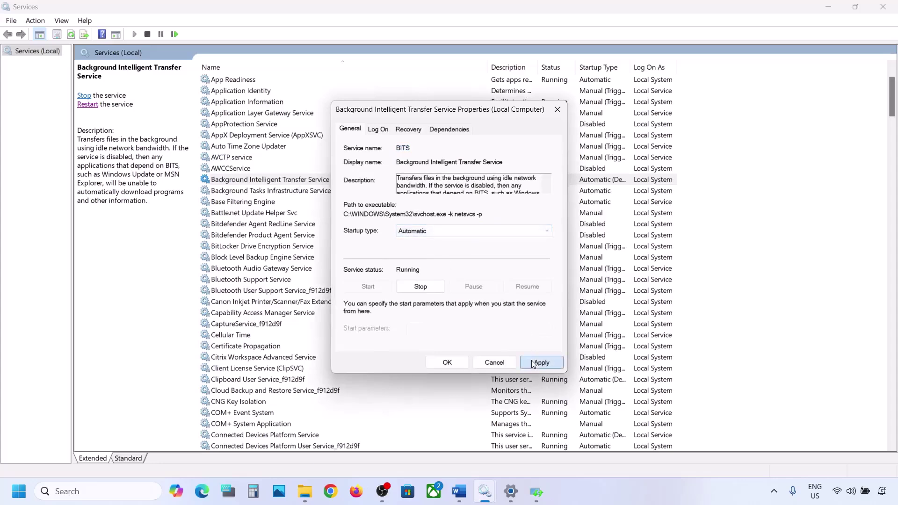
click(447, 363)
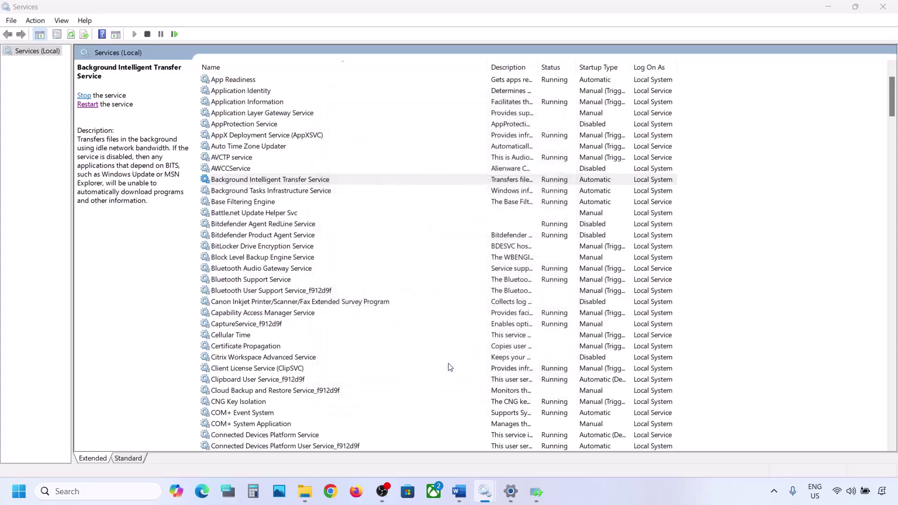
right_click(276, 183)
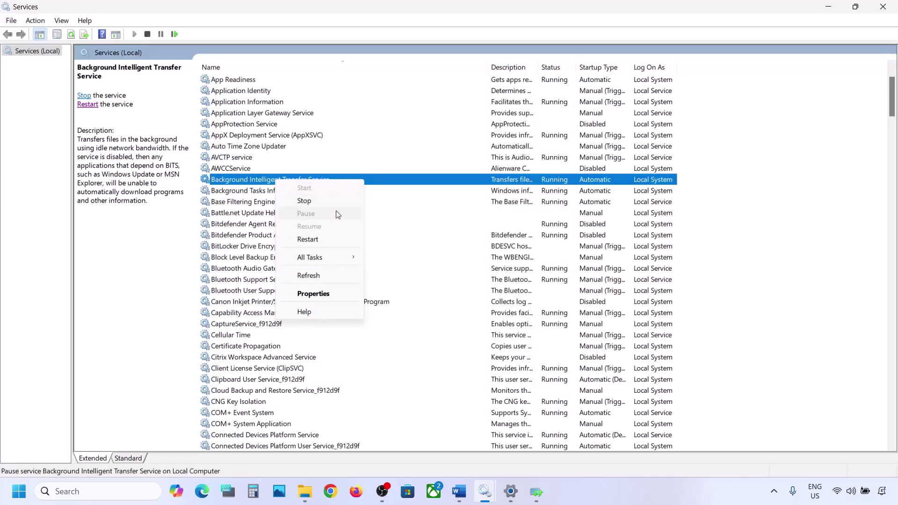
click(308, 240)
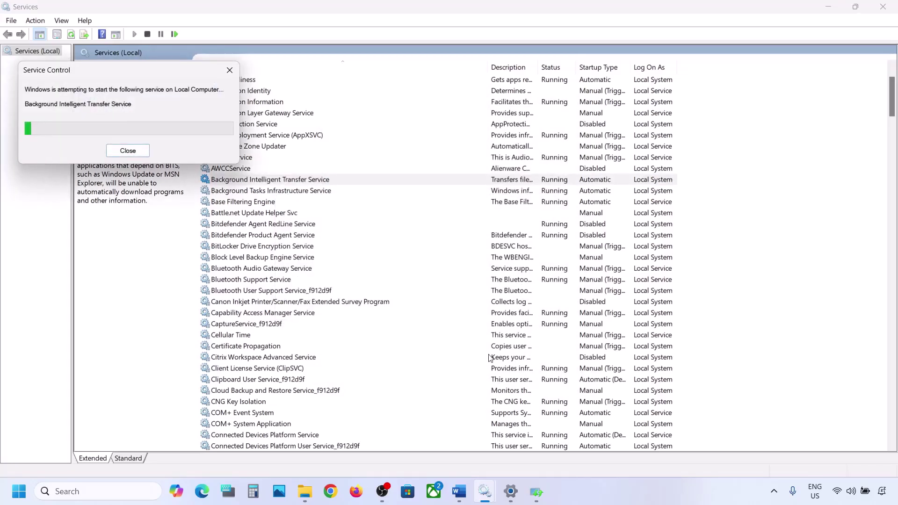
Return to Word and scroll to Step 5, Use Windows 11 Installation Assistant
mouse_move(462, 494)
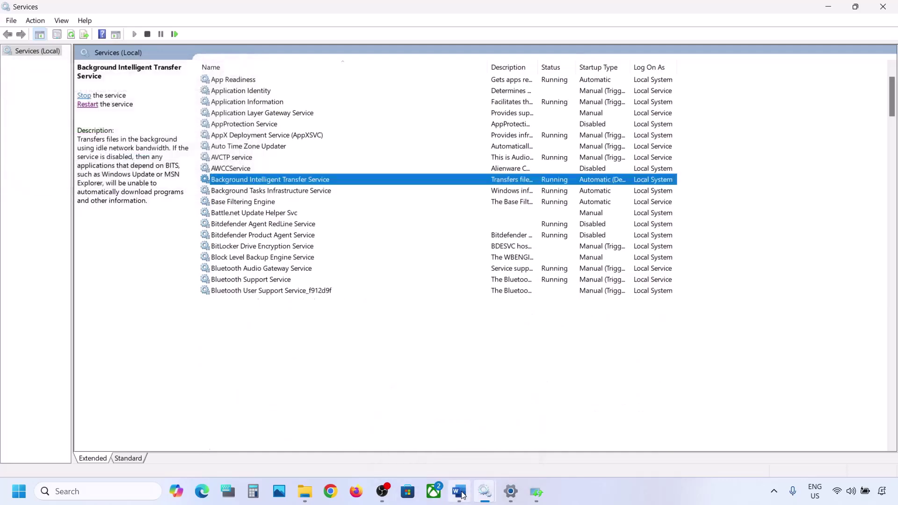
click(461, 494)
scroll(432, 336, down, 5)
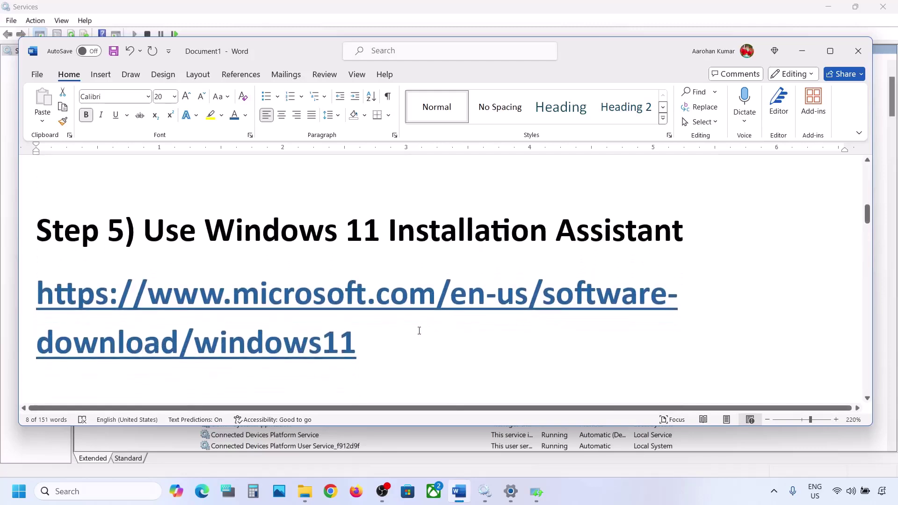
Copy the Microsoft download link from Word and open it in Chrome
drag(373, 349, 37, 299)
key(ctrl+c)
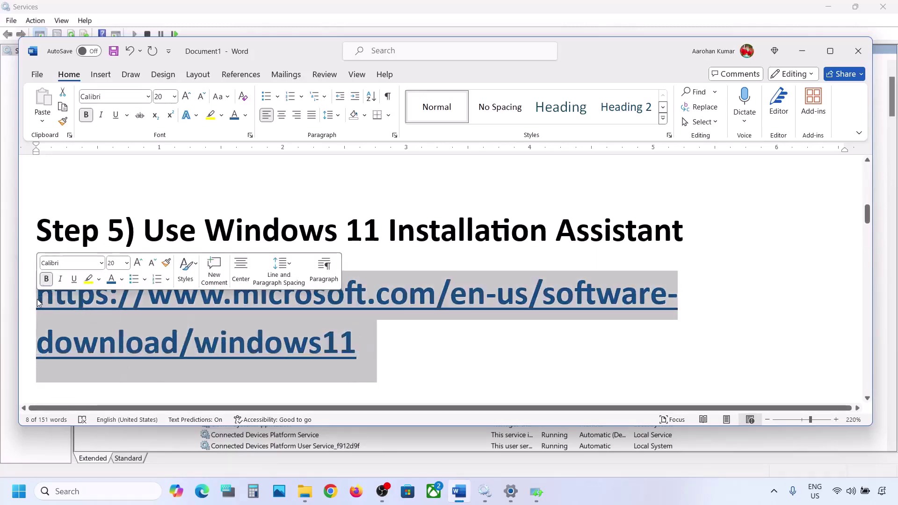
right_click(38, 299)
click(88, 219)
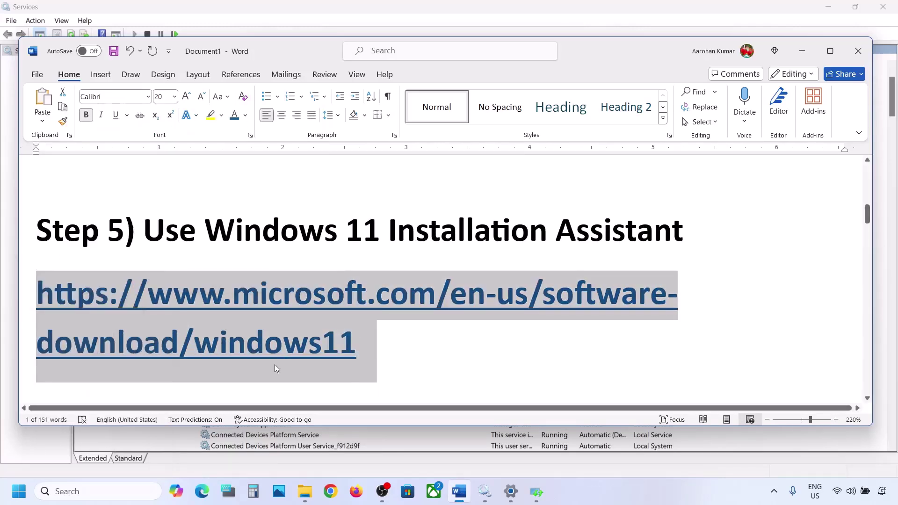
click(330, 492)
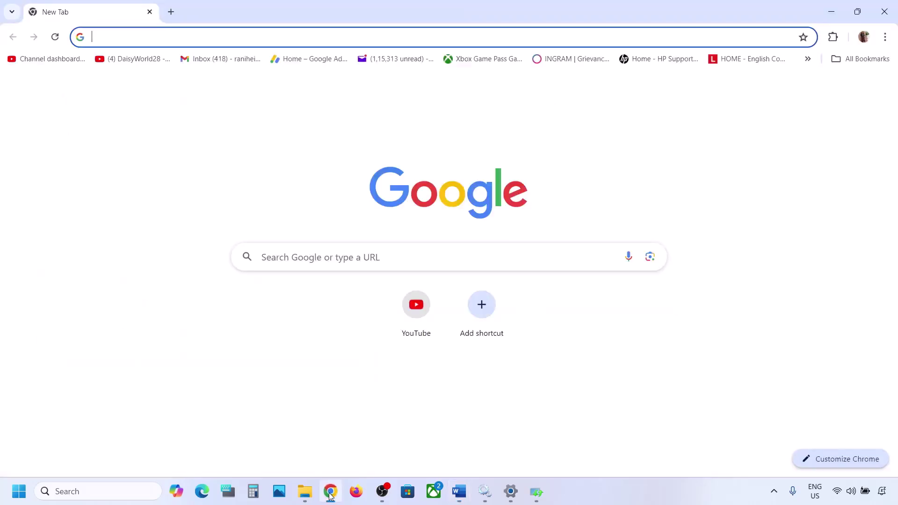
key(ctrl+v)
key(Return)
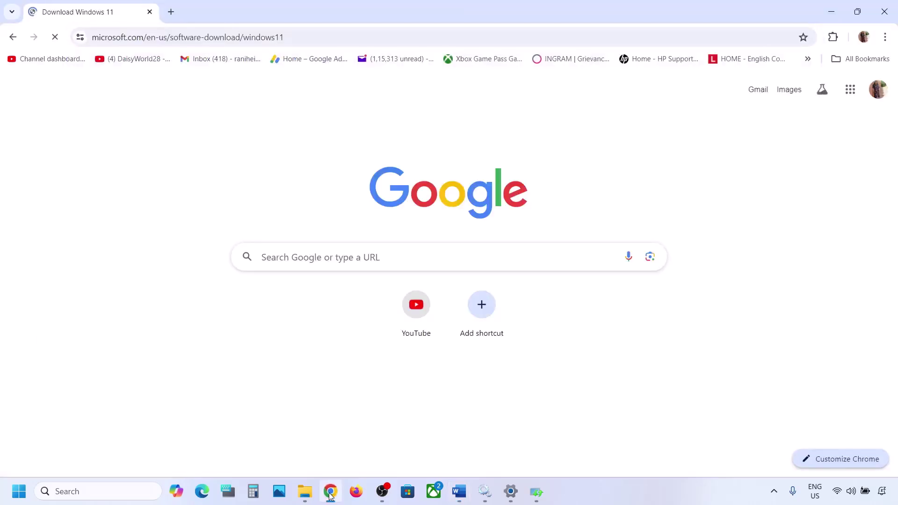
Download and run the Windows 11 Installation Assistant, dismiss its already-up-to-date message, and return to Word
scroll(355, 299, down, 1)
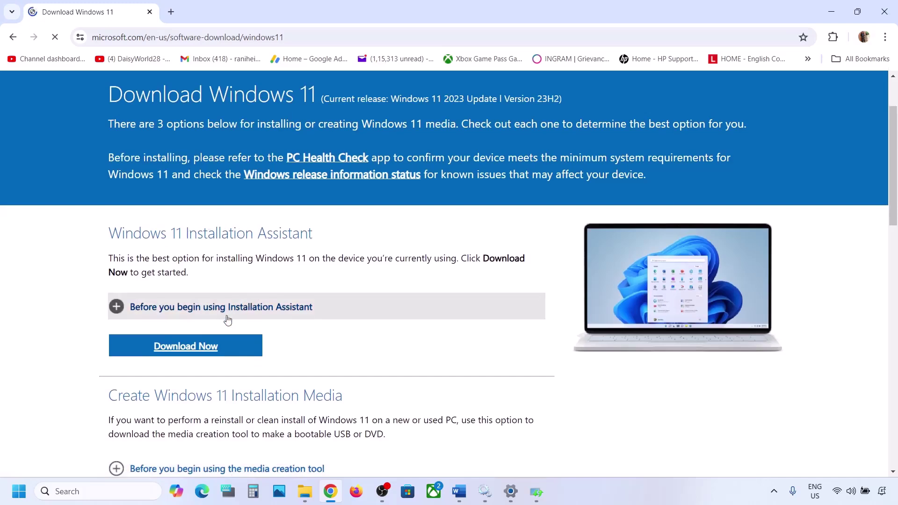
click(191, 346)
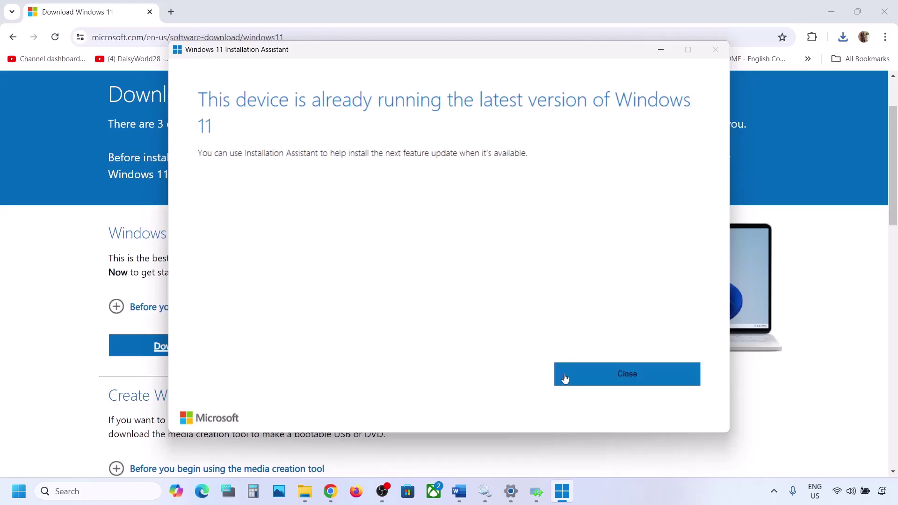
click(669, 51)
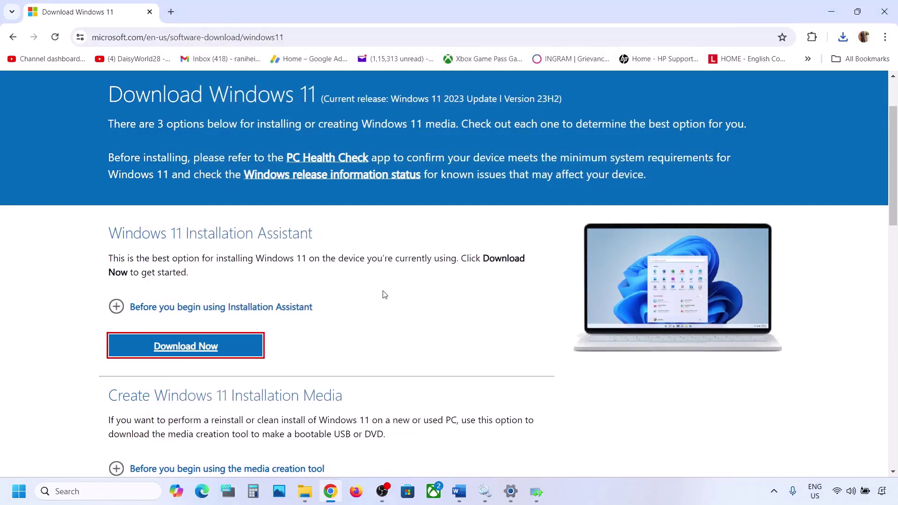
key(alt+Tab)
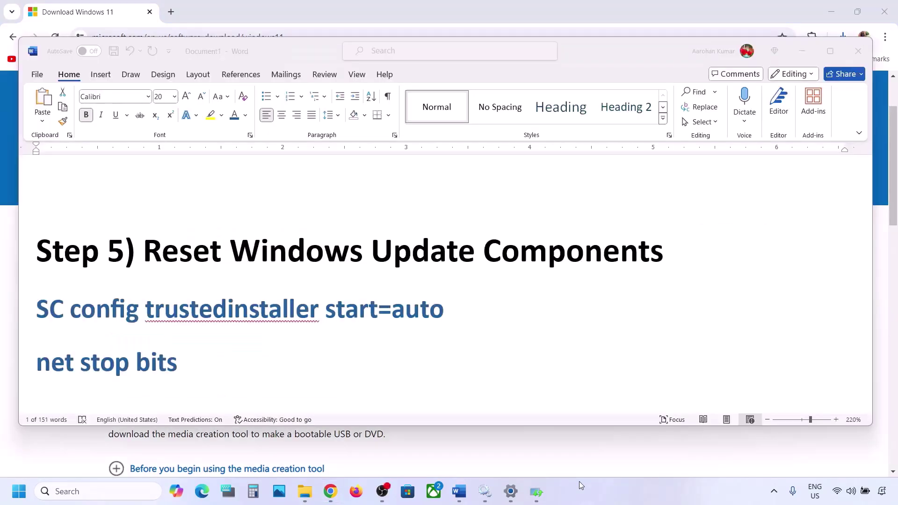
Select the Reset Windows Update Components commands from SC config to net start appidsvc
click(148, 247)
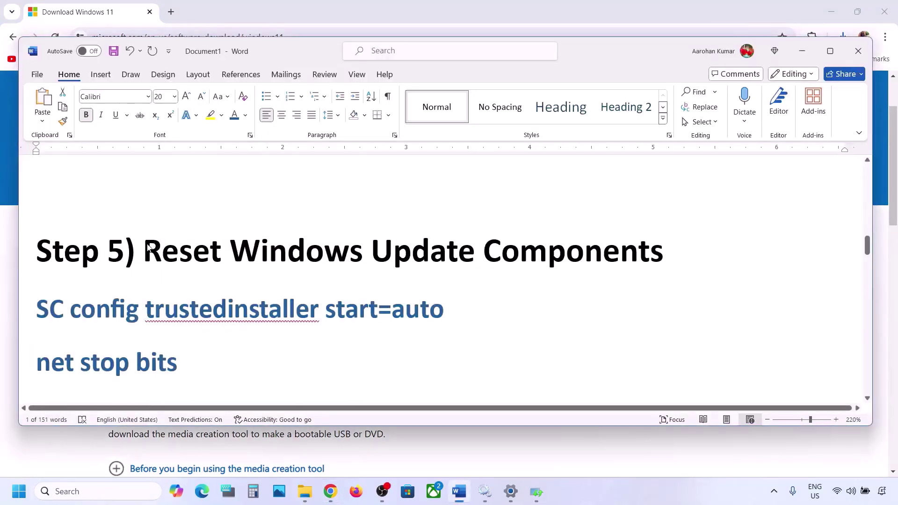
drag(148, 247, 664, 255)
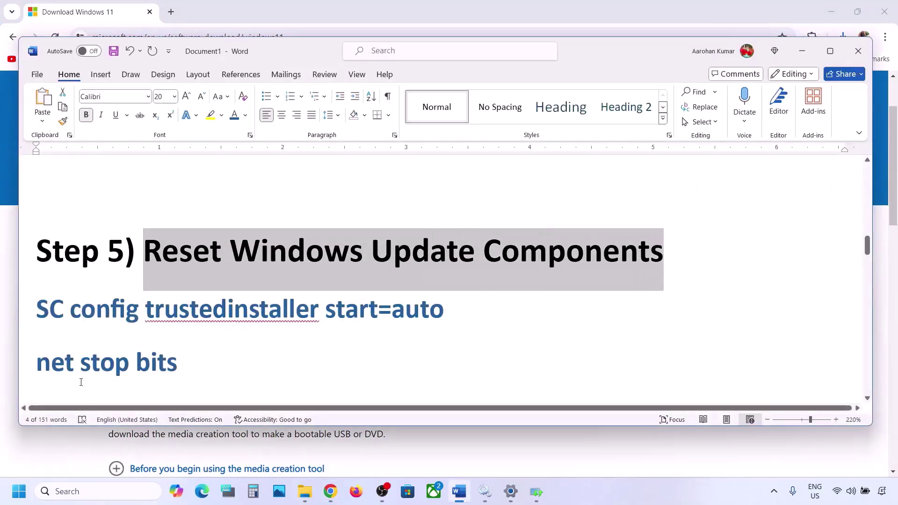
drag(38, 307, 37, 254)
scroll(37, 308, down, 5)
scroll(36, 307, down, 10)
scroll(36, 307, down, 10)
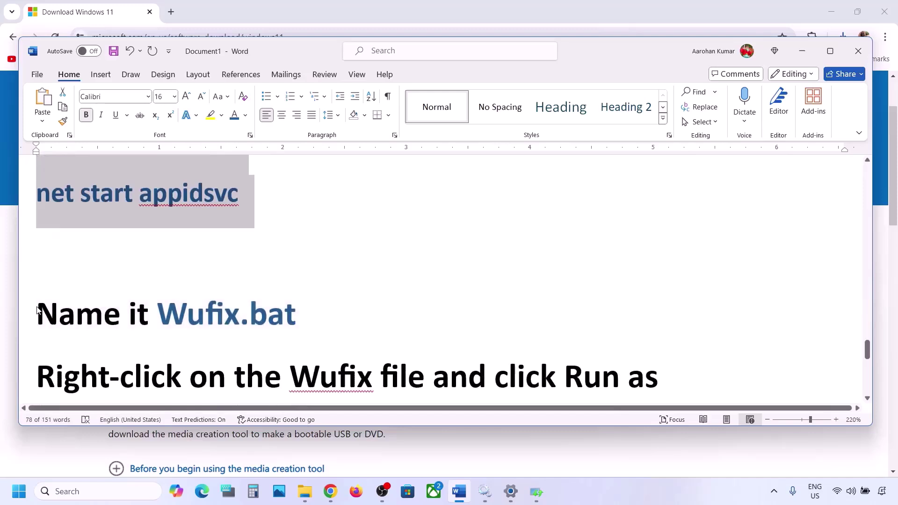
scroll(136, 274, up, 2)
scroll(136, 257, up, 1)
Copy the selected reset commands and search Windows for Notepad
right_click(139, 237)
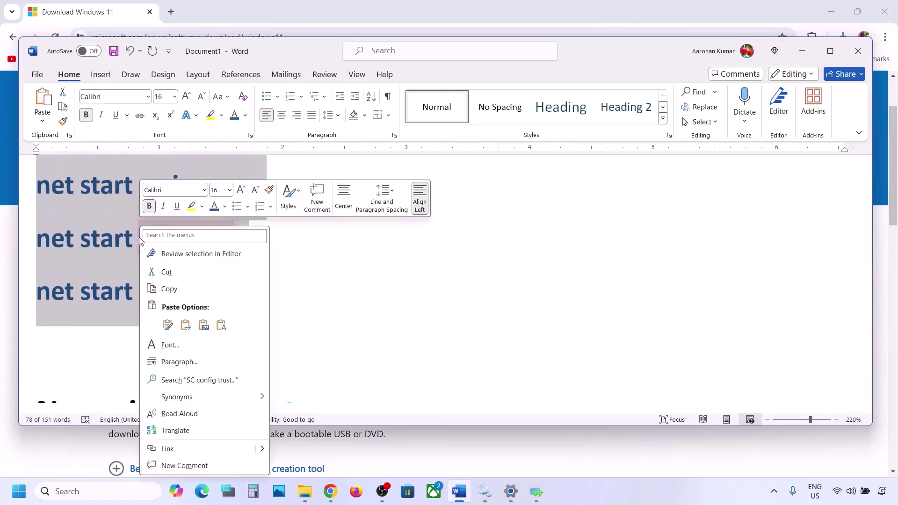
click(184, 283)
click(75, 491)
Launch Notepad and paste the copied Windows Update reset commands into it
text(note)
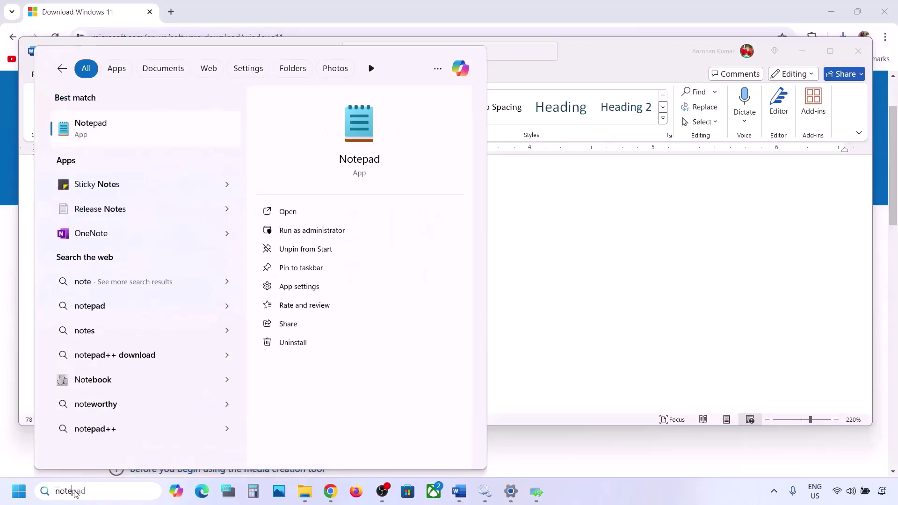
key(Return)
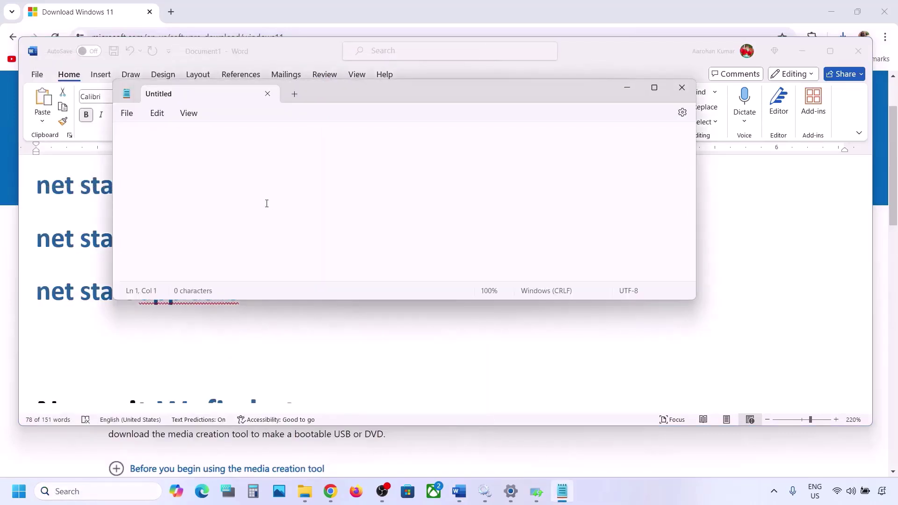
key(ctrl+v)
scroll(267, 207, up, 4)
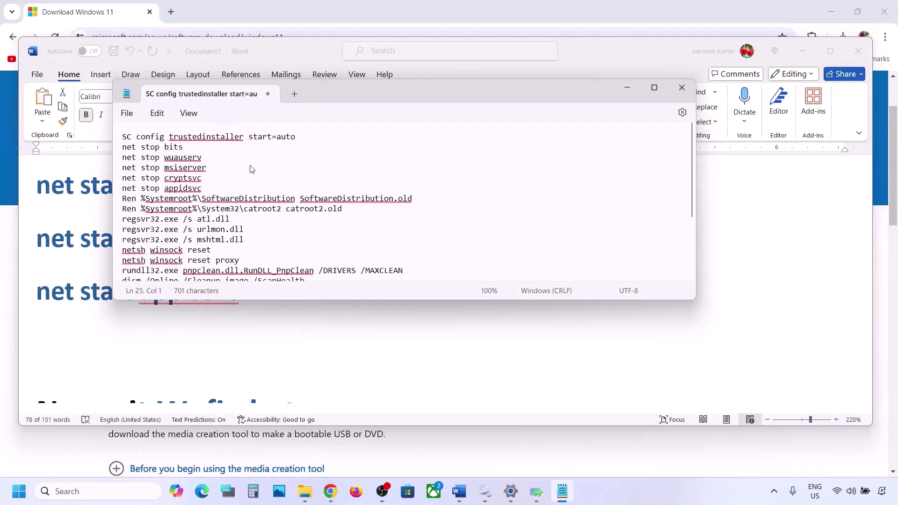
Start Save As and enter the file name Wufix.bat, copied from the Word guide
click(126, 115)
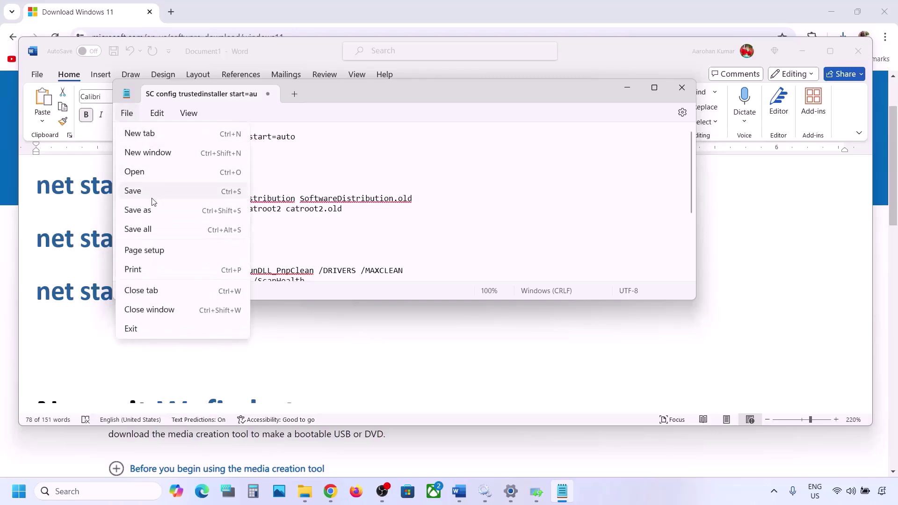
click(140, 210)
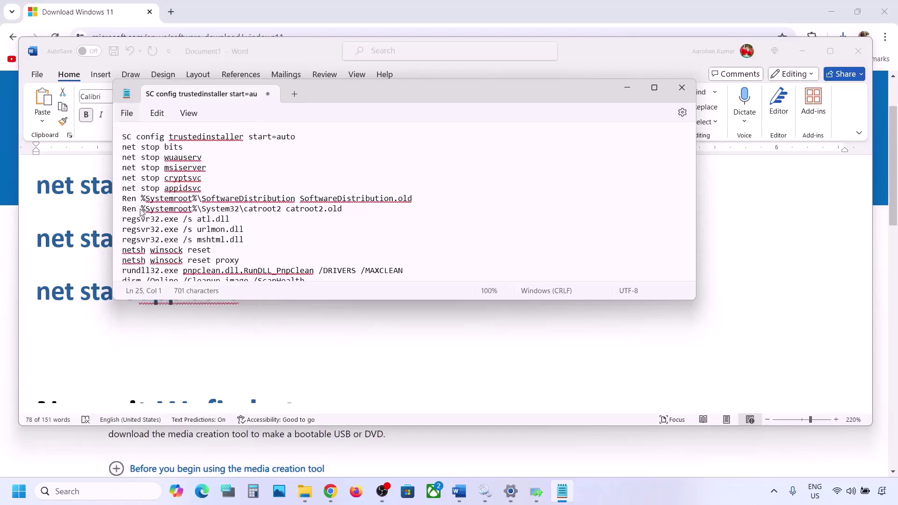
click(96, 295)
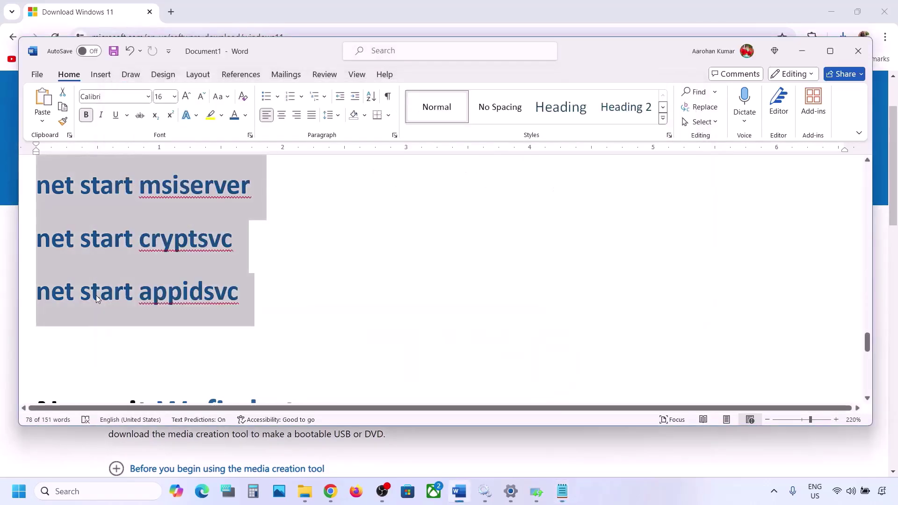
scroll(182, 262, down, 10)
scroll(248, 213, up, 1)
drag(306, 205, 158, 213)
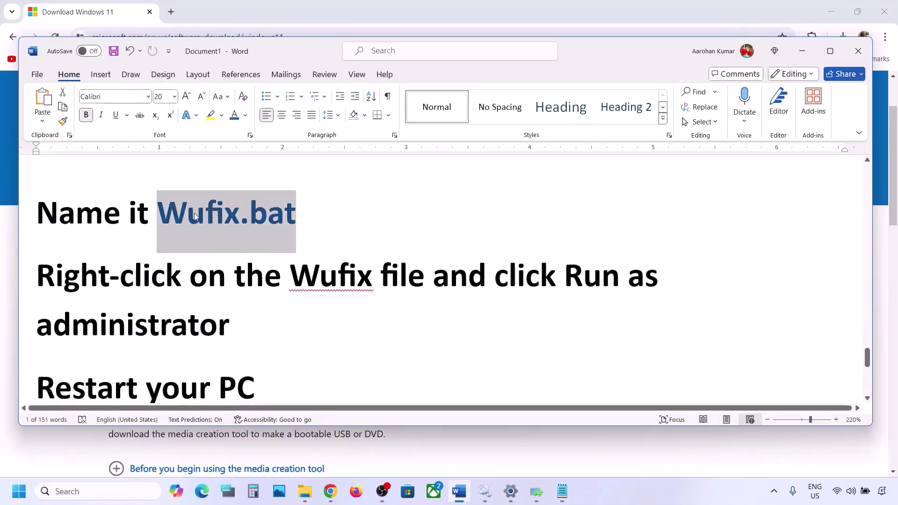
key(ctrl+c)
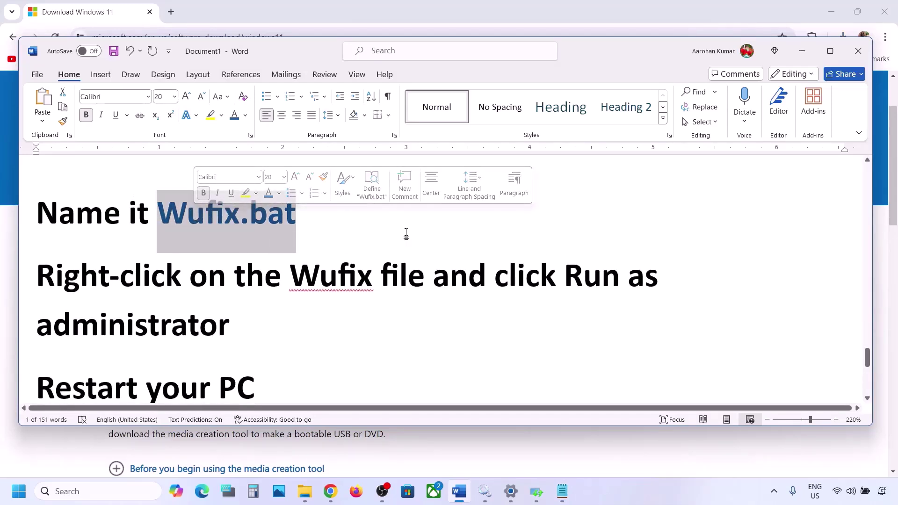
click(562, 491)
key(ctrl+s)
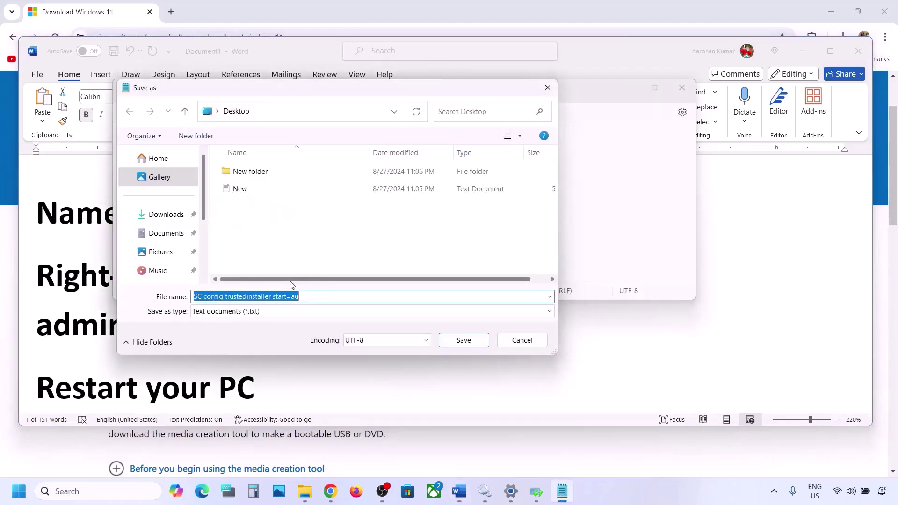
key(ctrl+v)
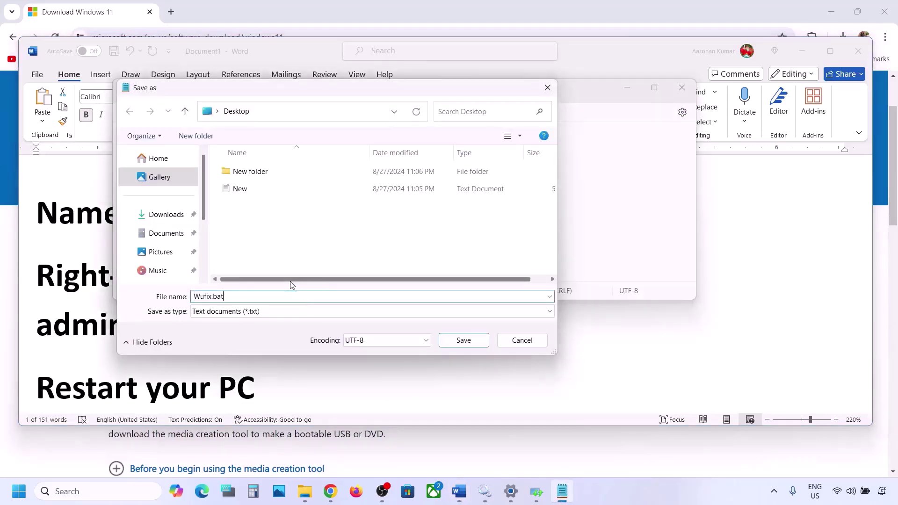
Set the file type to All files, save Wufix.bat, and close Notepad
click(265, 317)
click(231, 332)
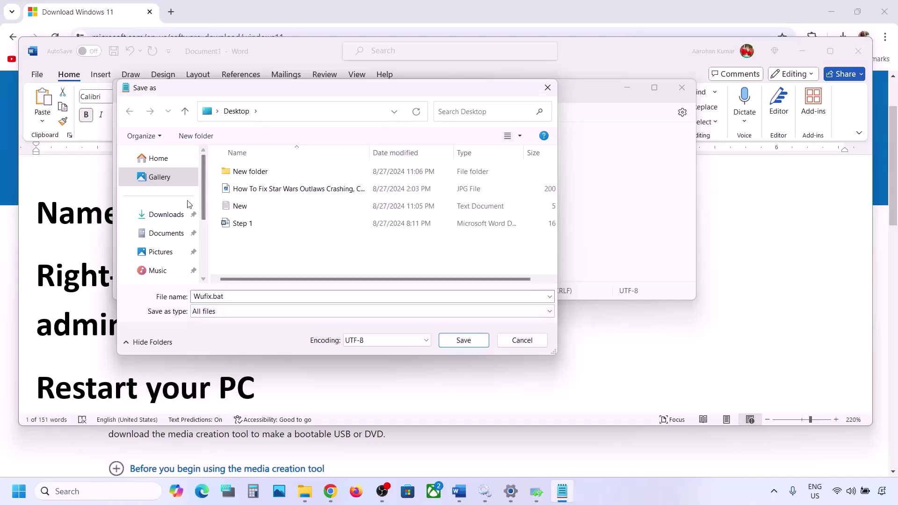
click(468, 343)
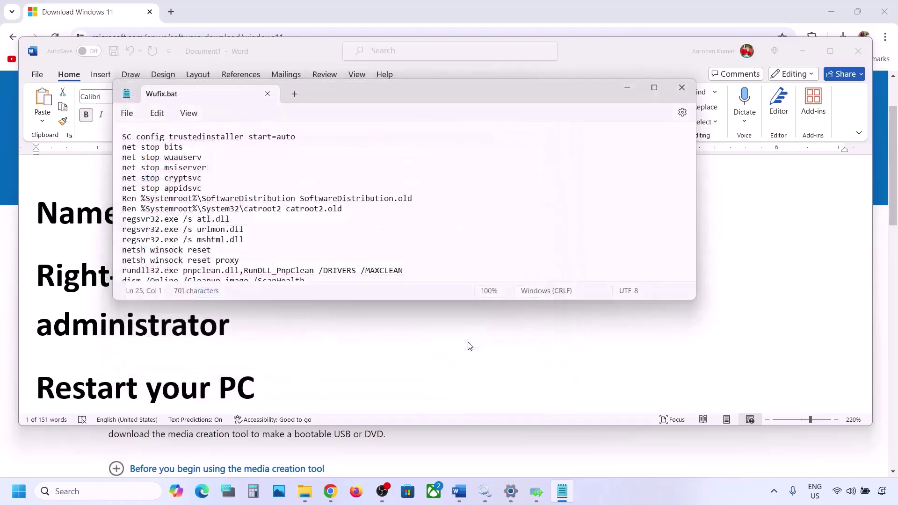
click(684, 90)
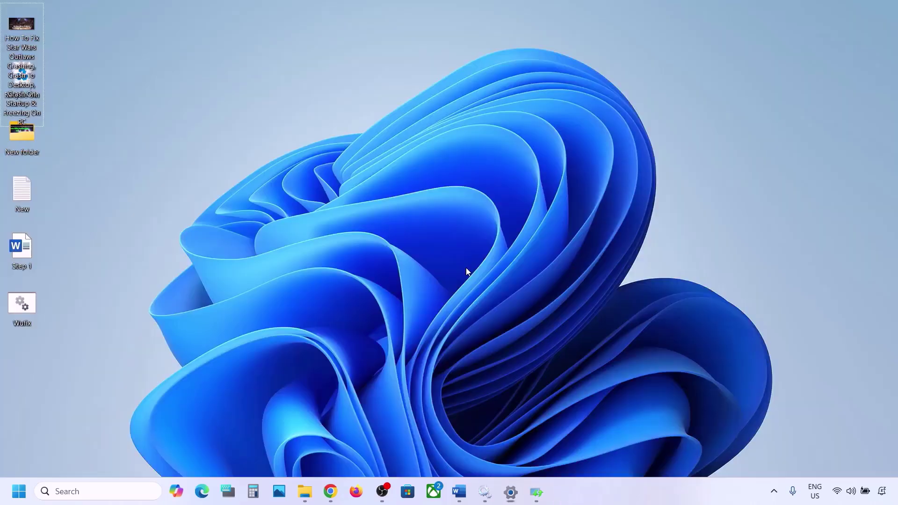
Run the Wufix.bat script from the desktop as administrator
click(27, 305)
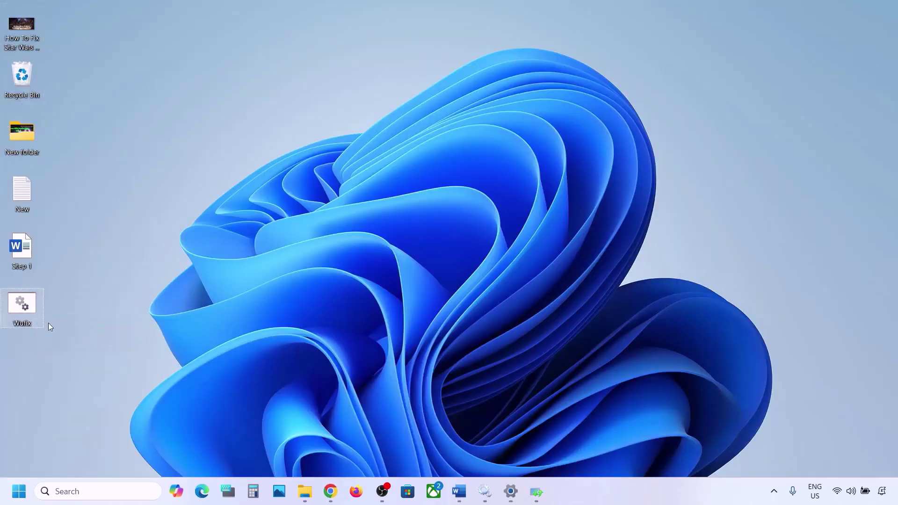
double_click(26, 305)
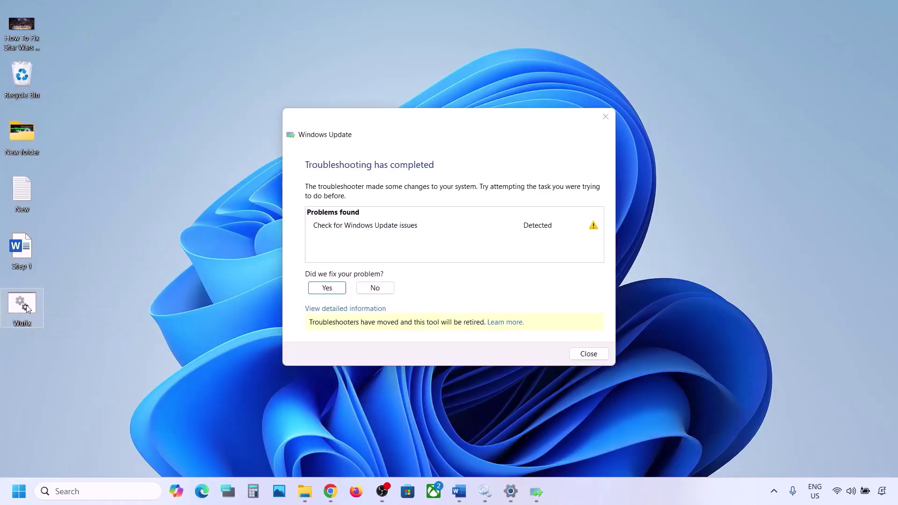
click(605, 116)
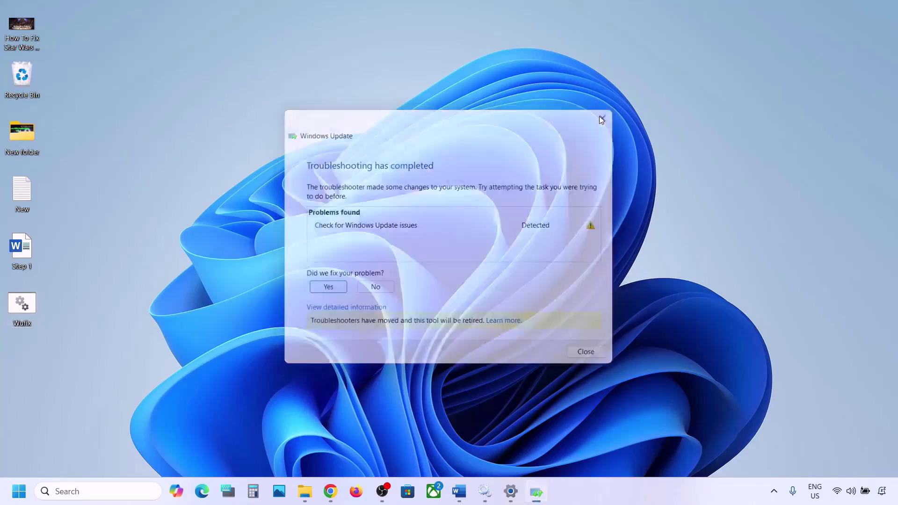
right_click(26, 305)
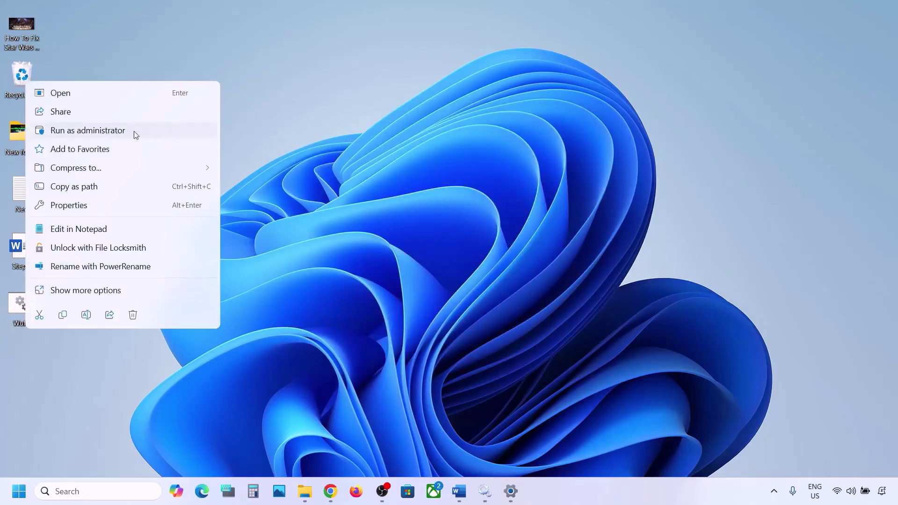
click(112, 132)
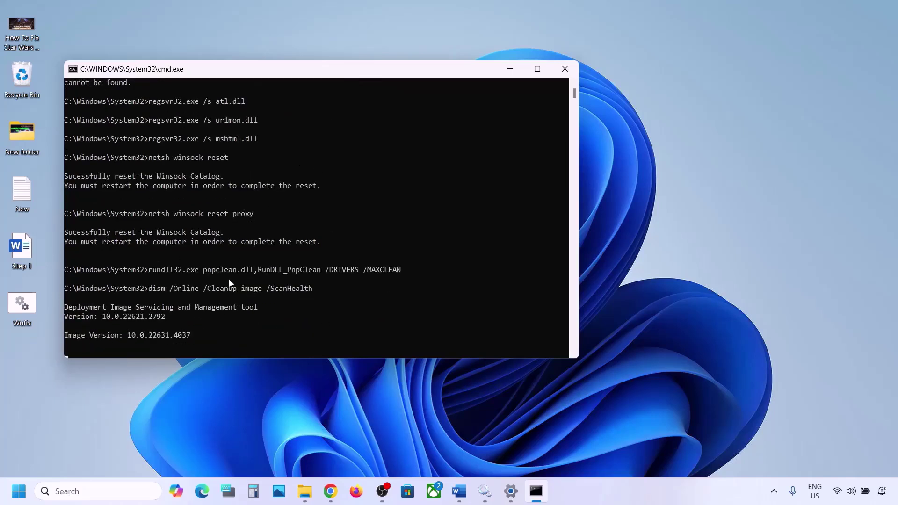
Check the Start power options, then show the desktop and bring up the Word guide
click(18, 491)
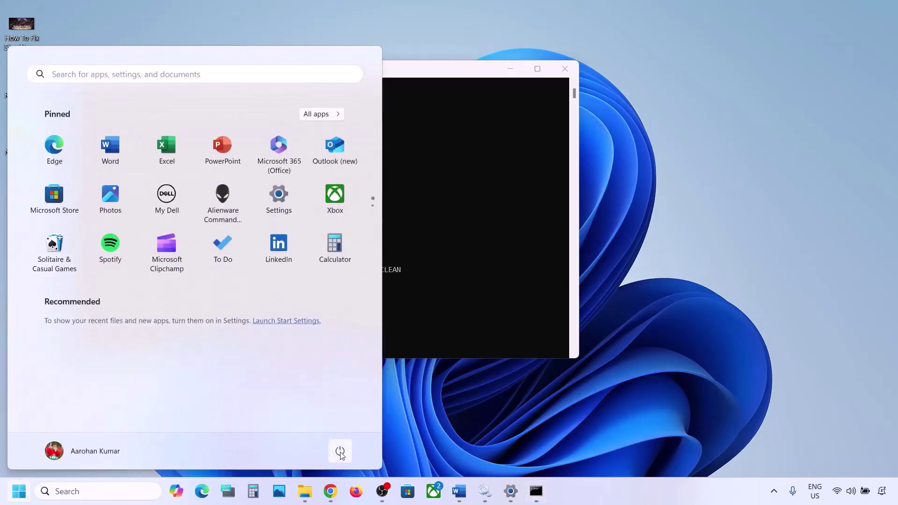
click(340, 450)
click(527, 246)
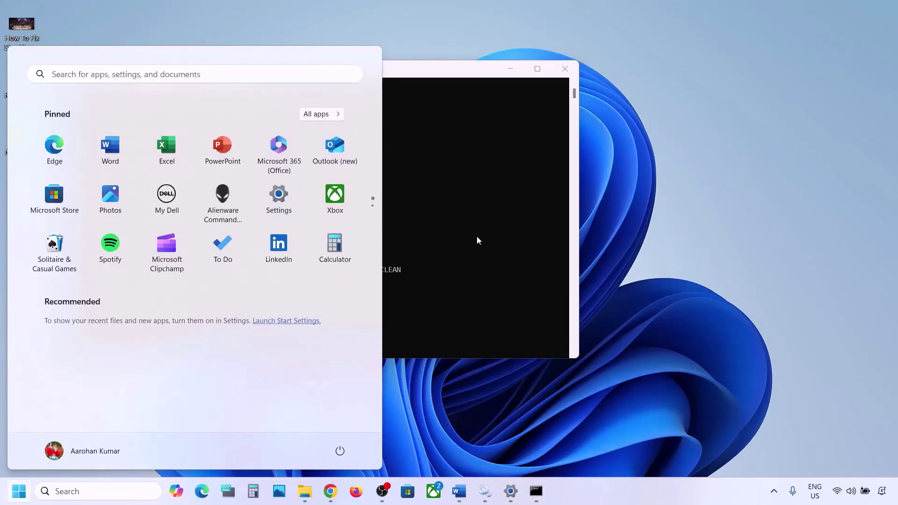
click(475, 236)
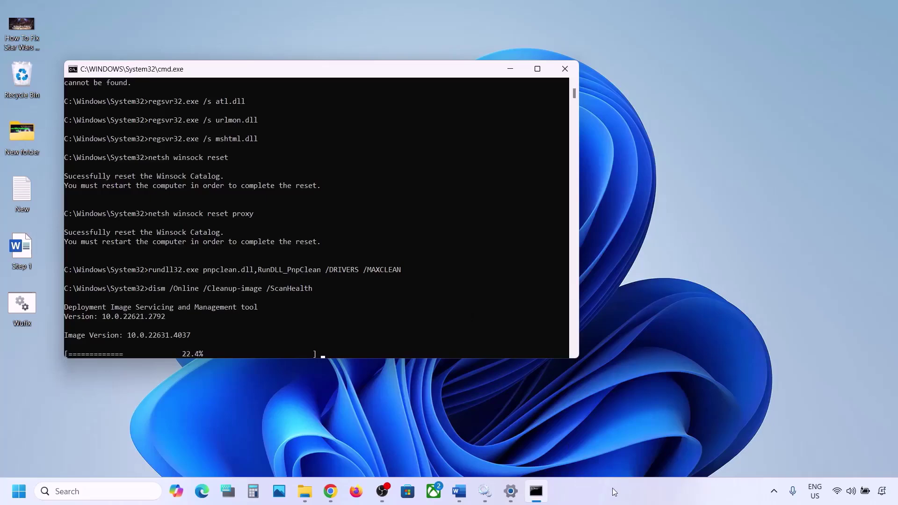
click(596, 501)
key(super+d)
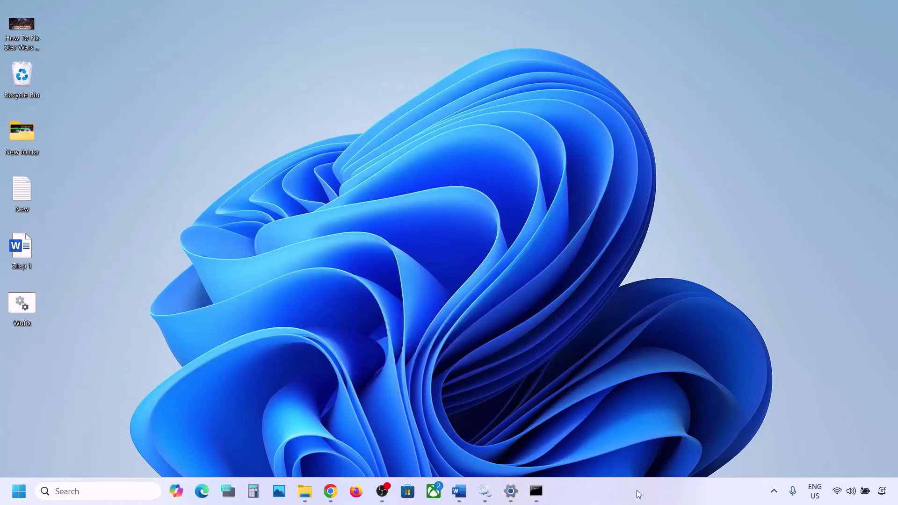
click(459, 491)
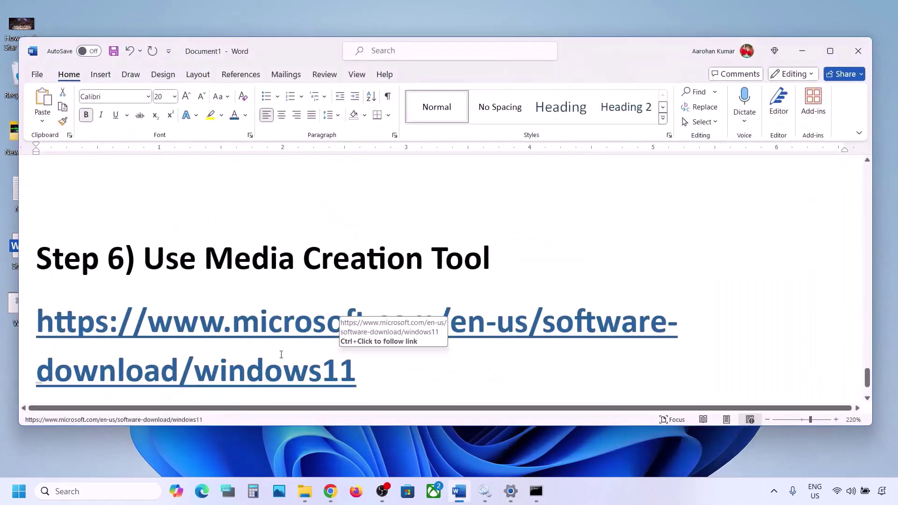
Highlight the Use Media Creation Tool heading and text in the Word guide
scroll(281, 356, down, 2)
drag(147, 185, 496, 187)
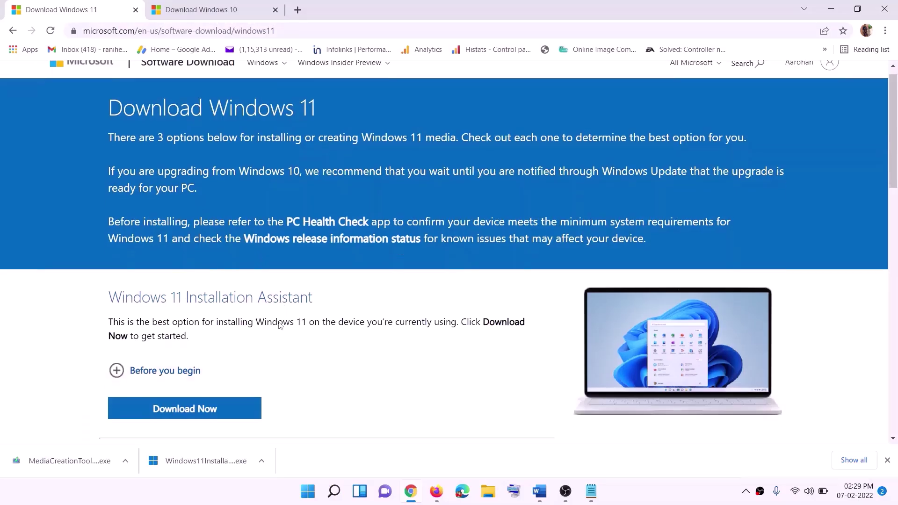
scroll(280, 325, down, 4)
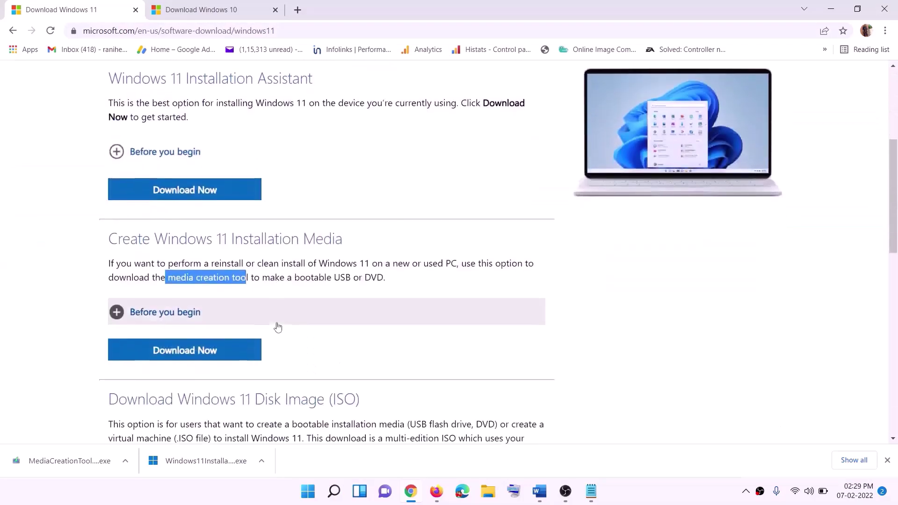
drag(168, 277, 260, 278)
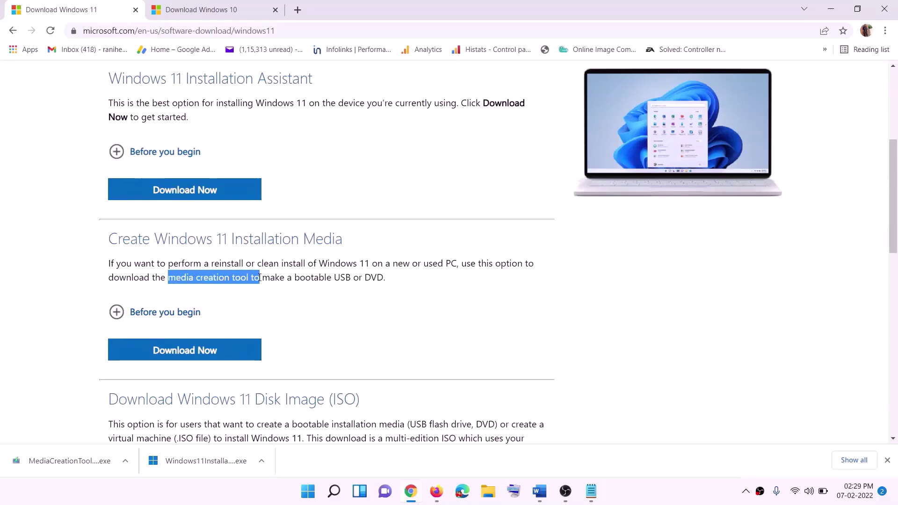
Download the Media Creation Tool from the Windows 11 page and launch it with UAC approval
click(179, 355)
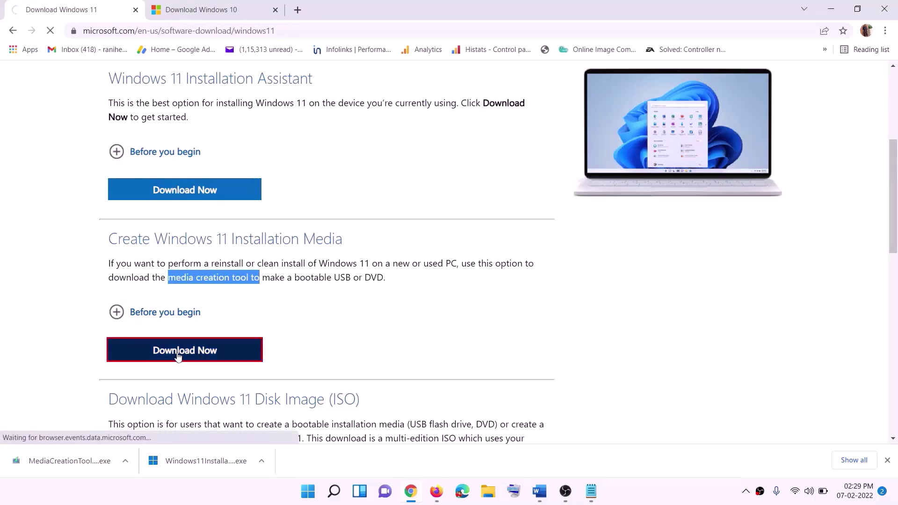
click(35, 470)
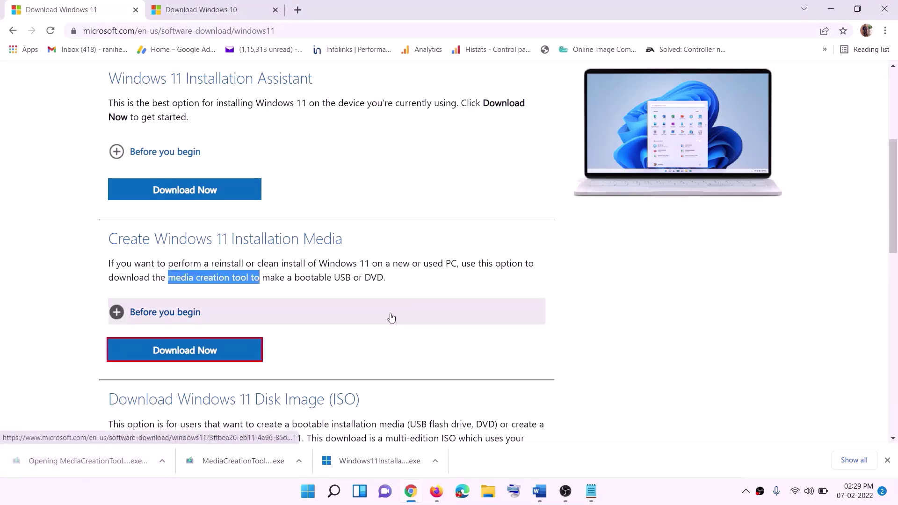
click(396, 344)
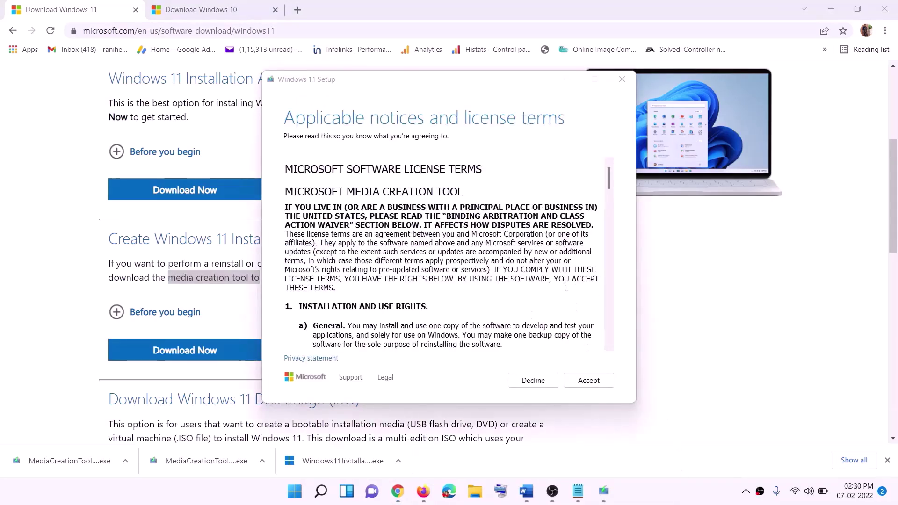
Accept the license, keep recommended options, and save an ISO file named Windows to the Desktop
click(588, 381)
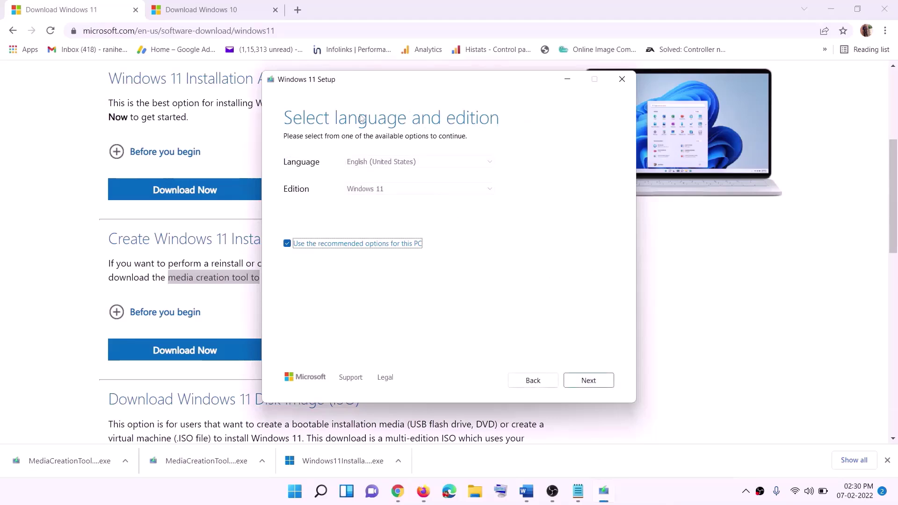
click(583, 380)
click(288, 202)
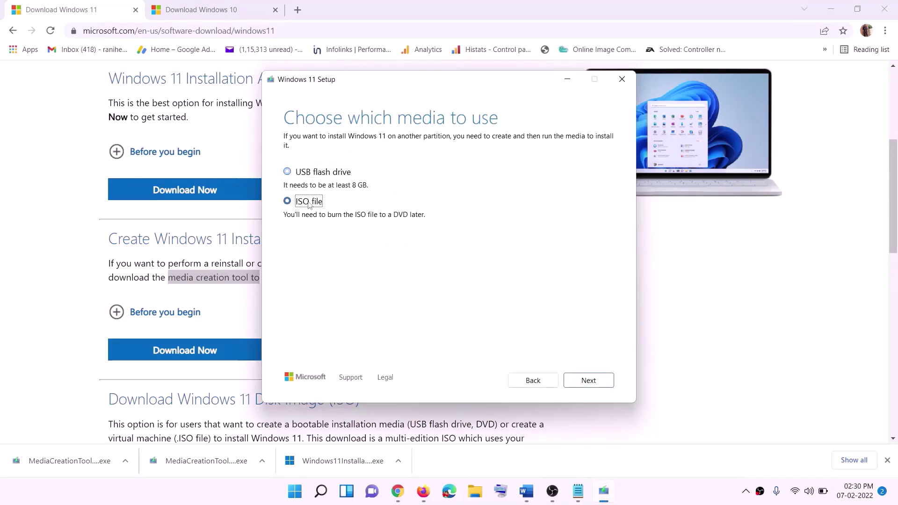
click(594, 380)
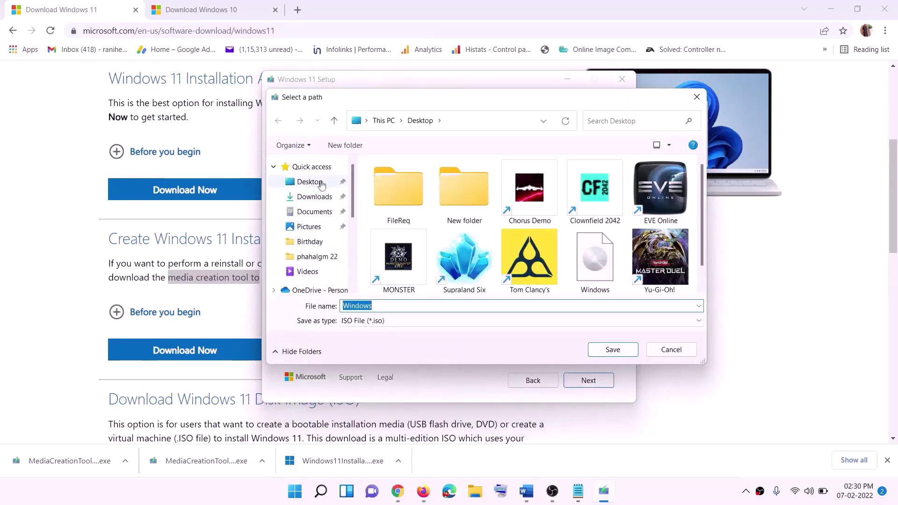
click(294, 185)
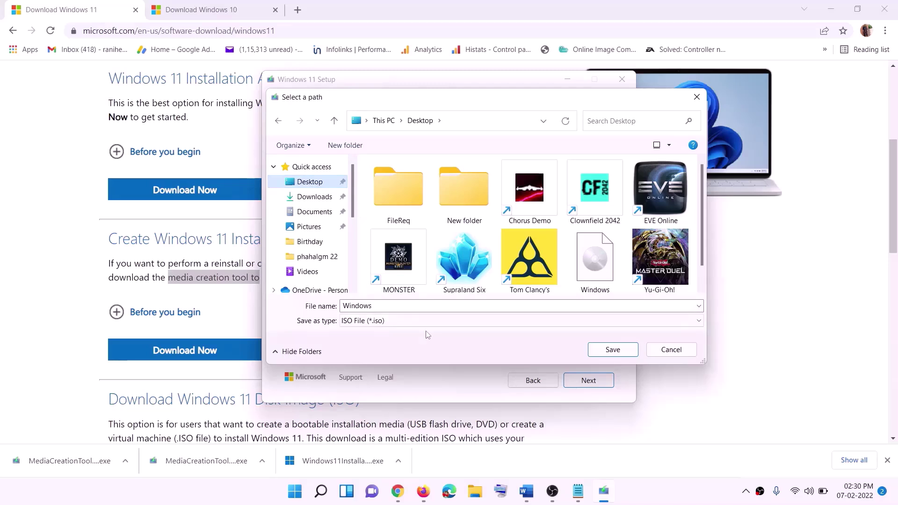
click(613, 351)
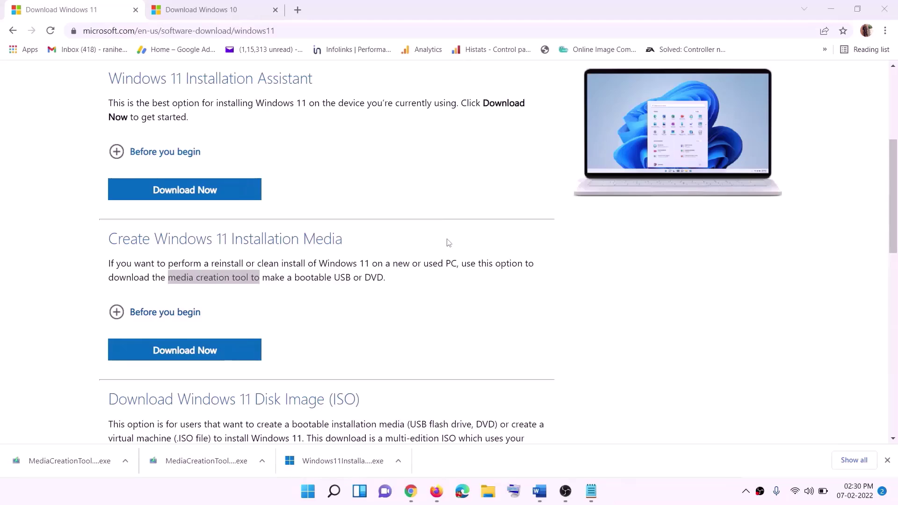
Mount the Windows ISO from the desktop and run its setup, continuing past Install Windows 11
key(super+d)
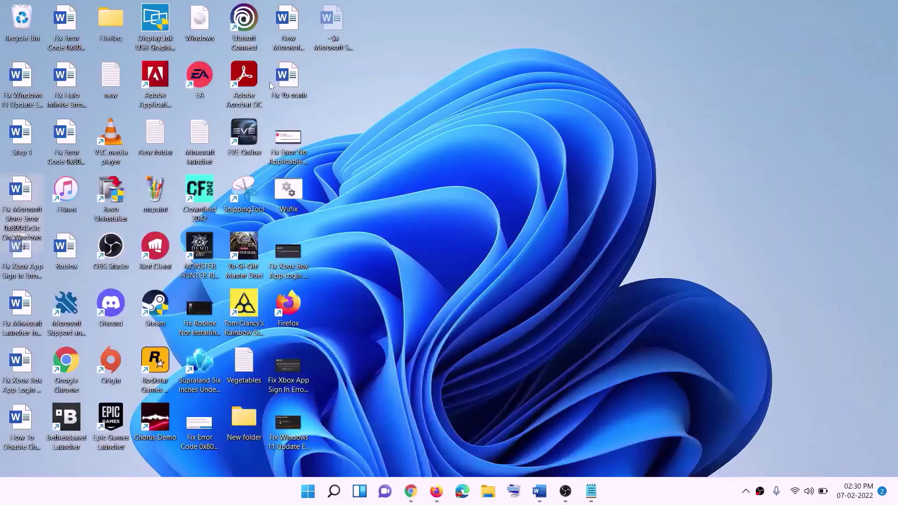
drag(209, 25, 361, 330)
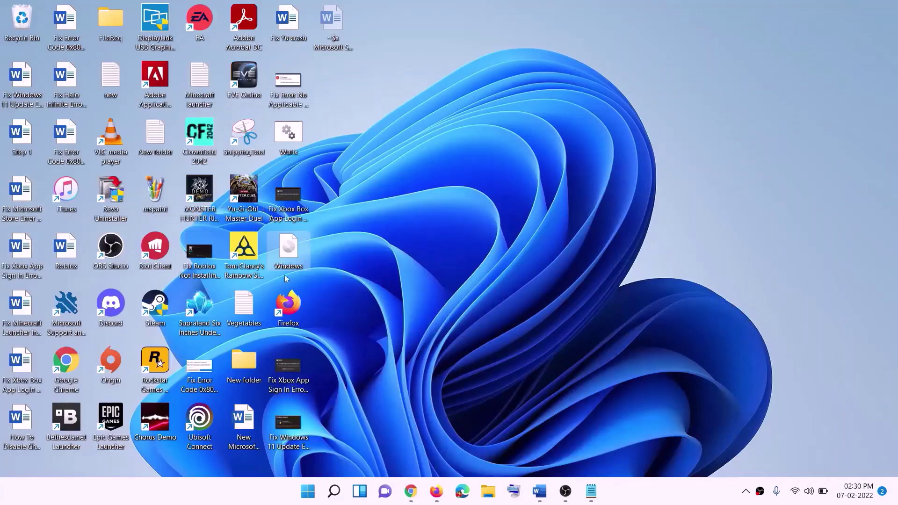
double_click(295, 250)
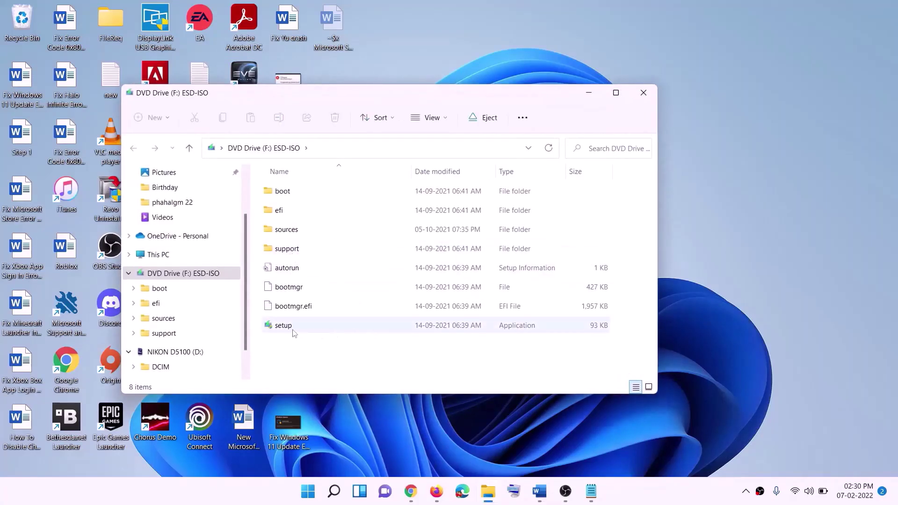
click(285, 329)
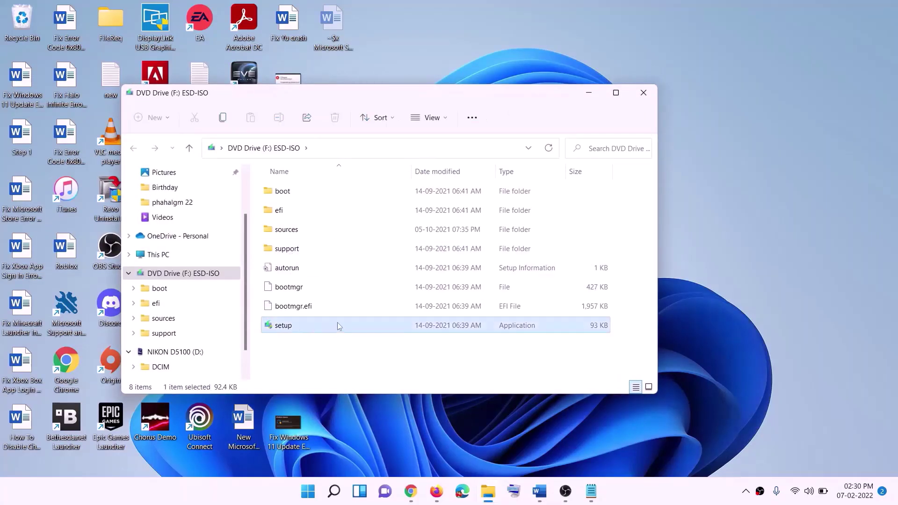
double_click(305, 326)
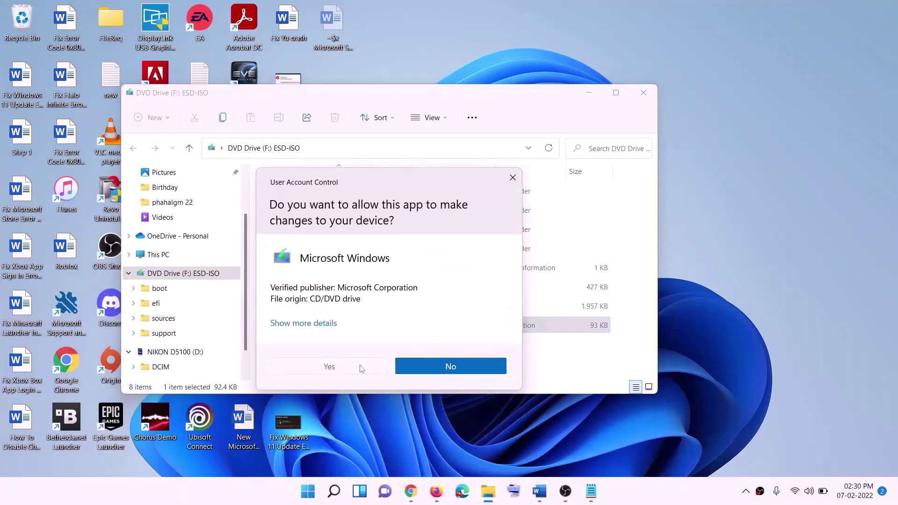
click(360, 383)
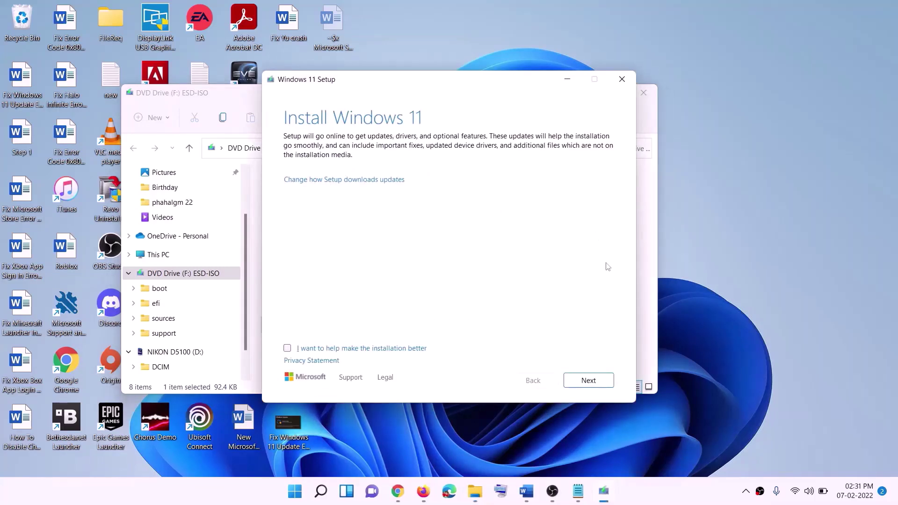
click(593, 382)
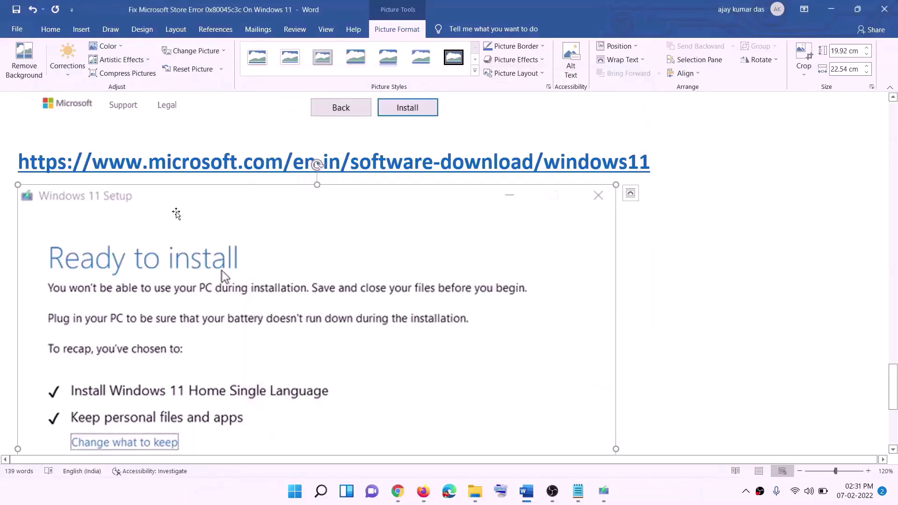
Review the Ready to install screenshot, then highlight the Windows 11, version 24H2 Update history entry
scroll(248, 187, down, 3)
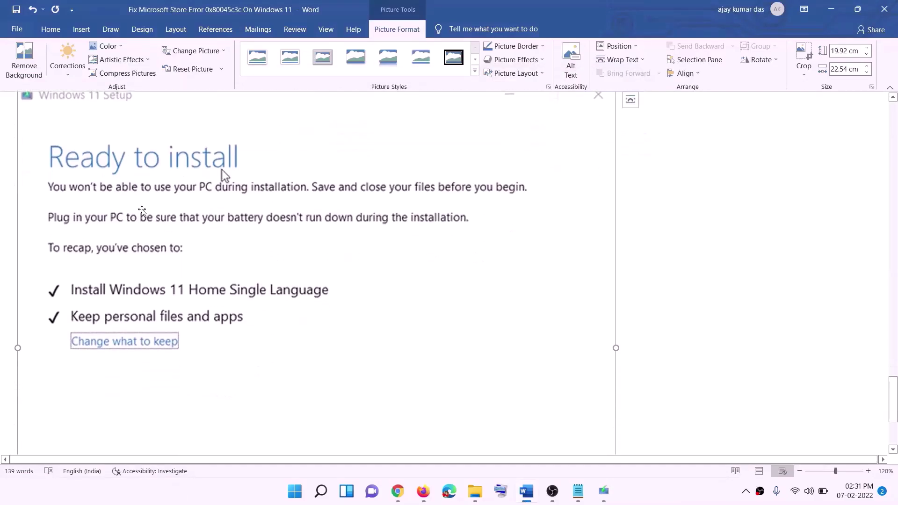
scroll(248, 170, down, 1)
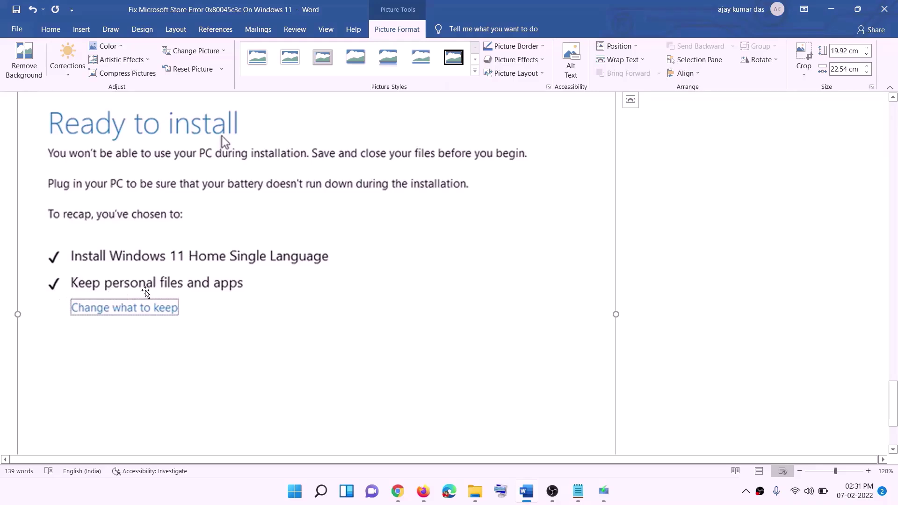
scroll(346, 294, down, 2)
scroll(346, 294, down, 1)
scroll(475, 328, up, 5)
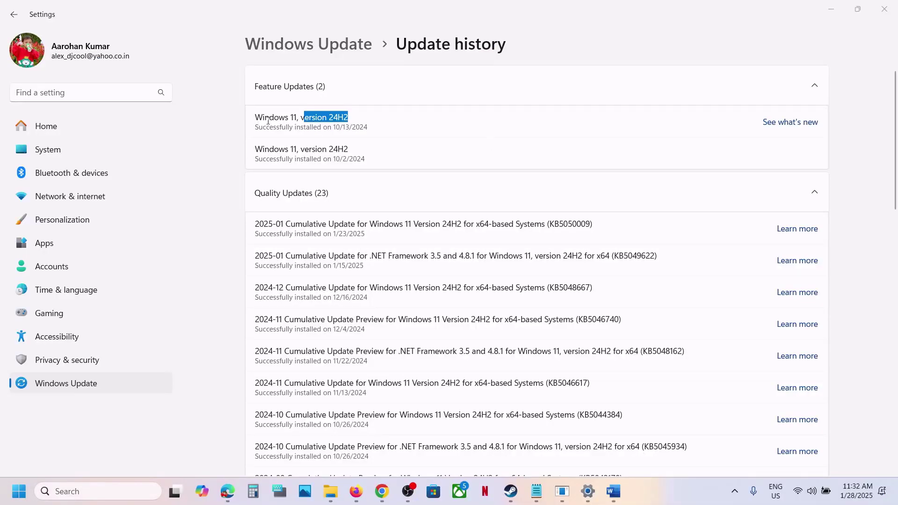
drag(255, 117, 357, 111)
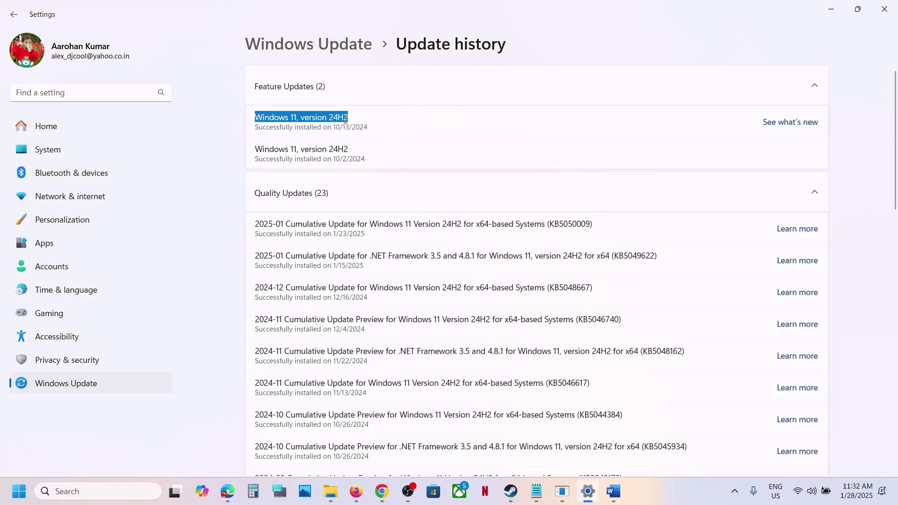